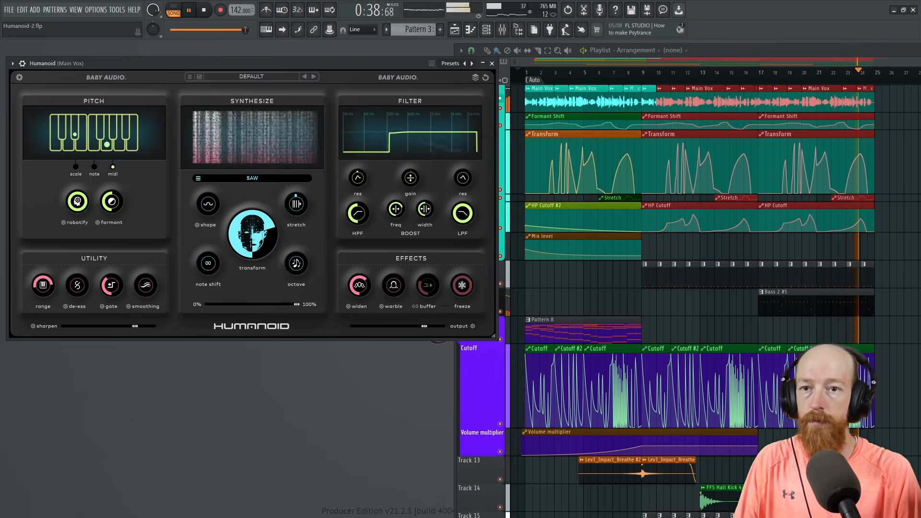
# Stop playback and look over the Main Vox clips, the Humanoid MIDI patterns and the first section's automation clips.
pyautogui.press('space')
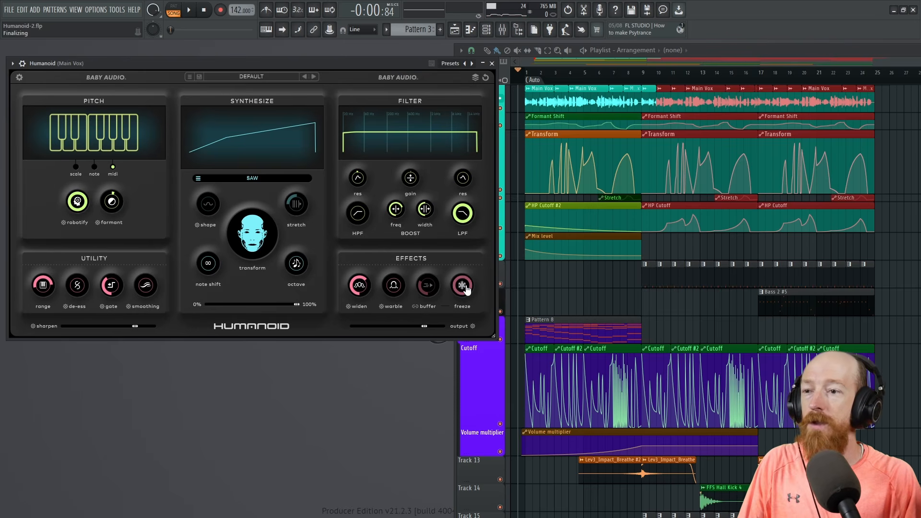
pyautogui.moveTo(465, 287)
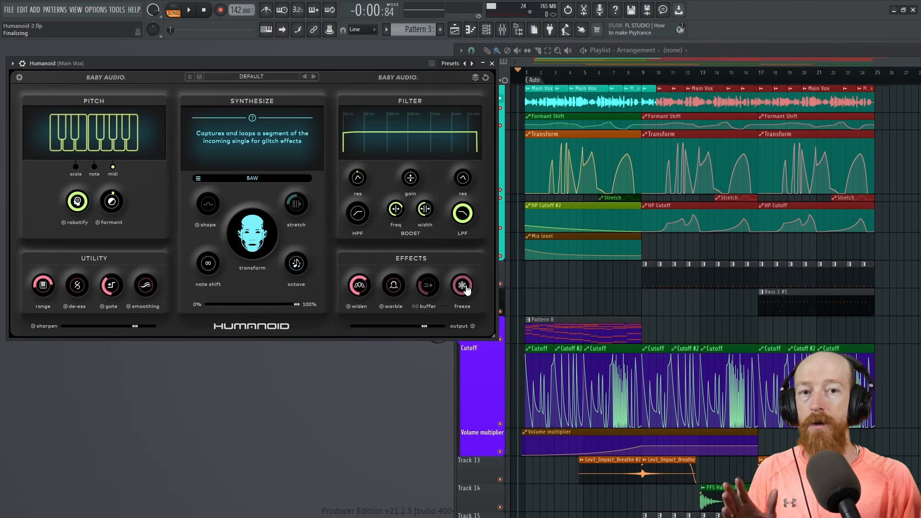
pyautogui.moveTo(589, 98); pyautogui.dragTo(732, 103)
pyautogui.scroll(1, 619, 140)
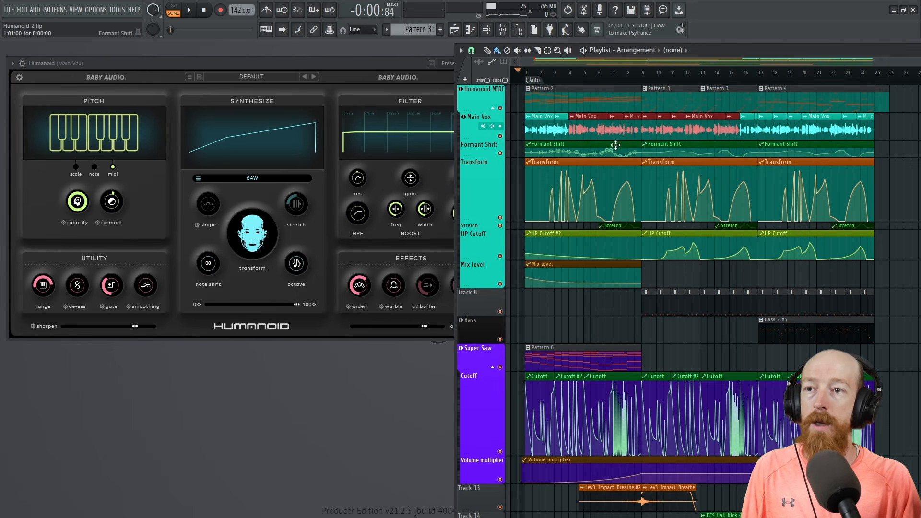
pyautogui.moveTo(551, 101); pyautogui.dragTo(784, 108)
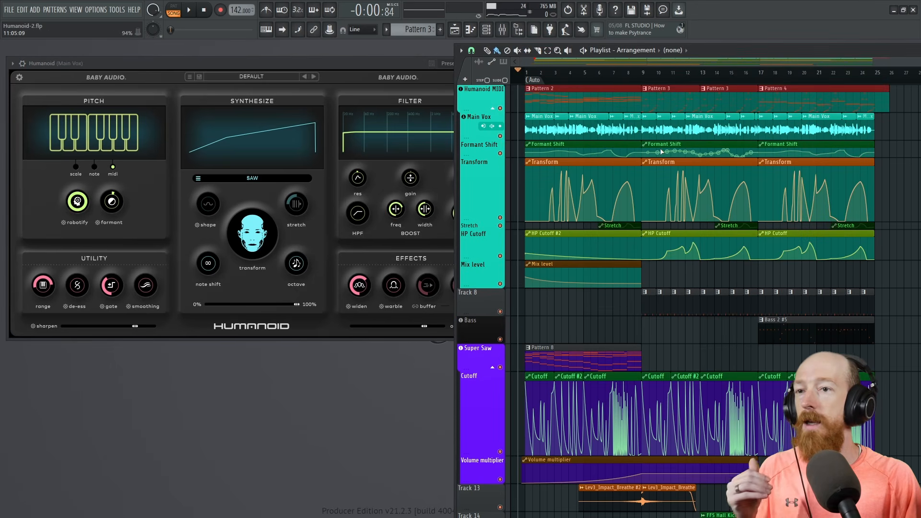
pyautogui.moveTo(539, 142); pyautogui.dragTo(612, 285)
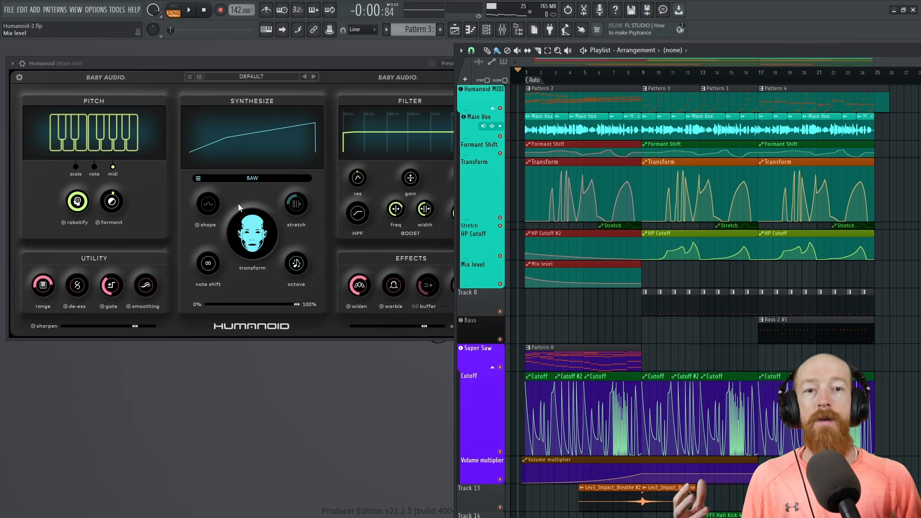
# Play the arrangement from between bars 2 and 3 with the Humanoid plugin window in front, and stop it.
pyautogui.click(546, 71)
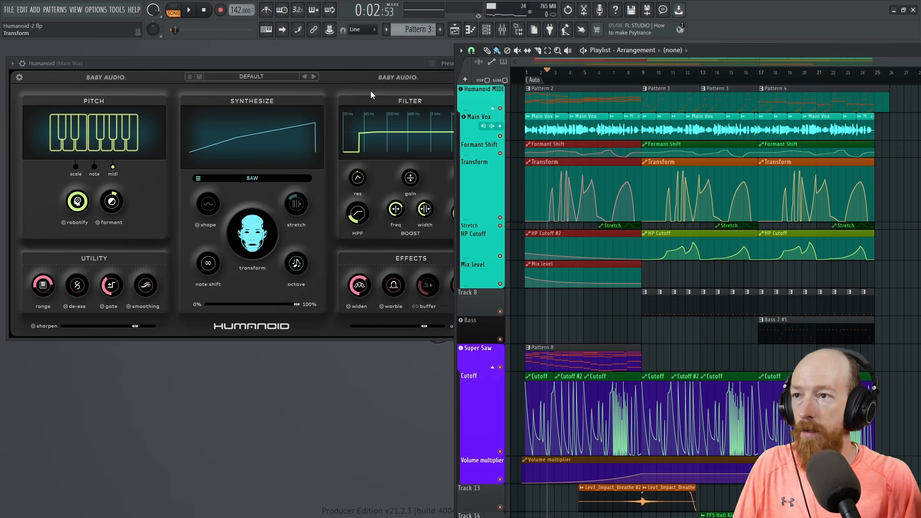
pyautogui.click(382, 64)
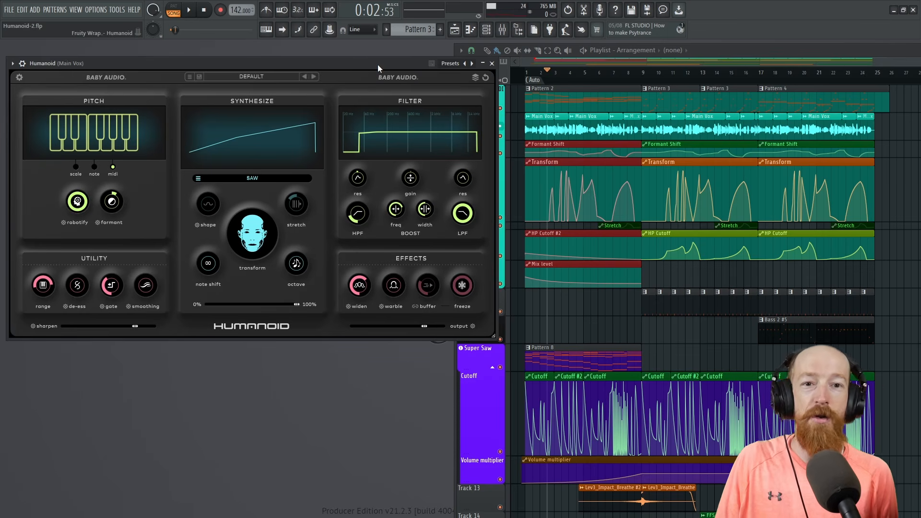
pyautogui.press('space')
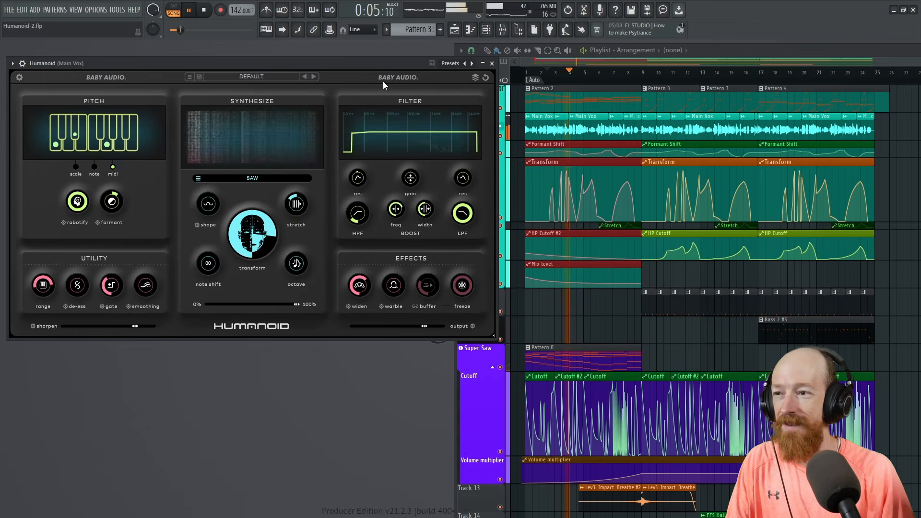
pyautogui.press('space')
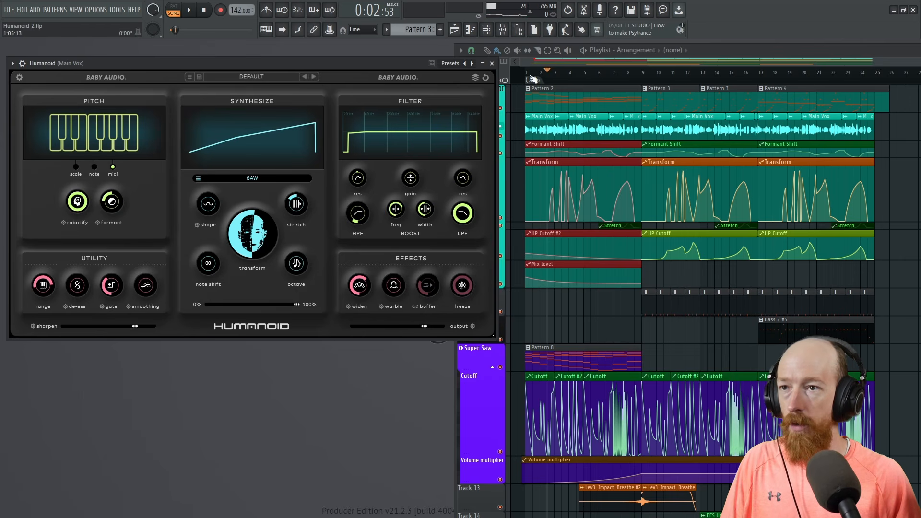
# Play the arrangement from the beginning and audition Humanoid's freeze effect by repeatedly switching it on and off.
pyautogui.click(490, 119)
pyautogui.click(394, 65)
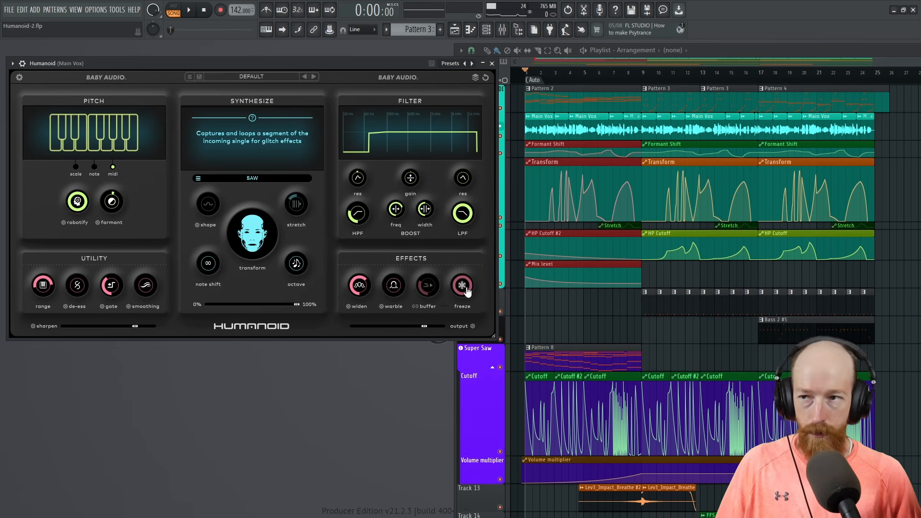
pyautogui.press('space')
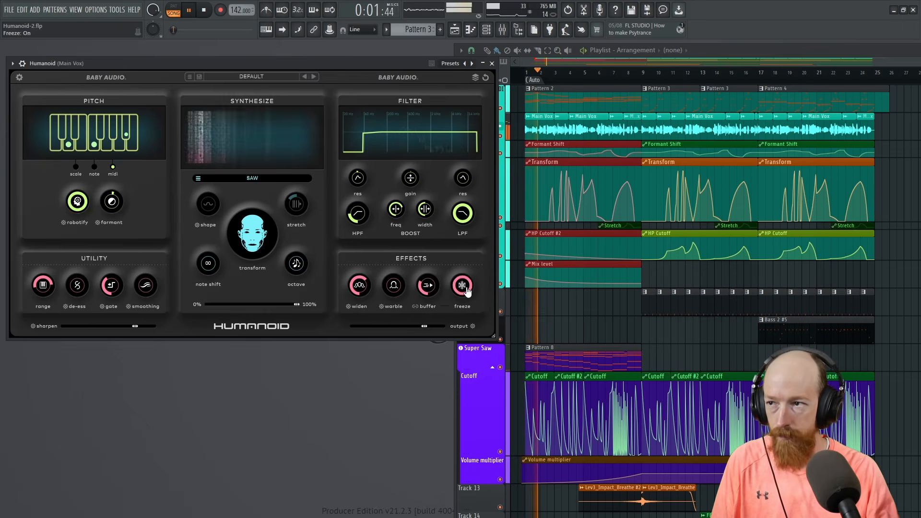
pyautogui.click(463, 286)
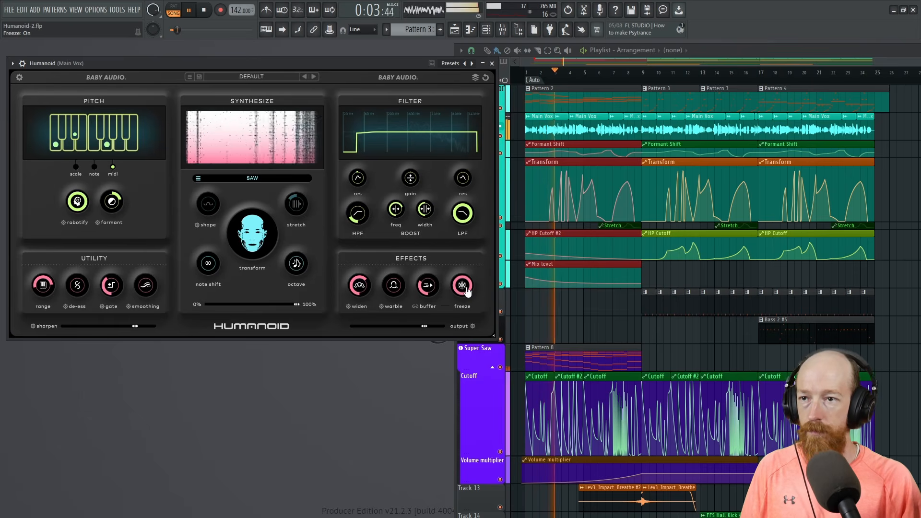
pyautogui.click(463, 286)
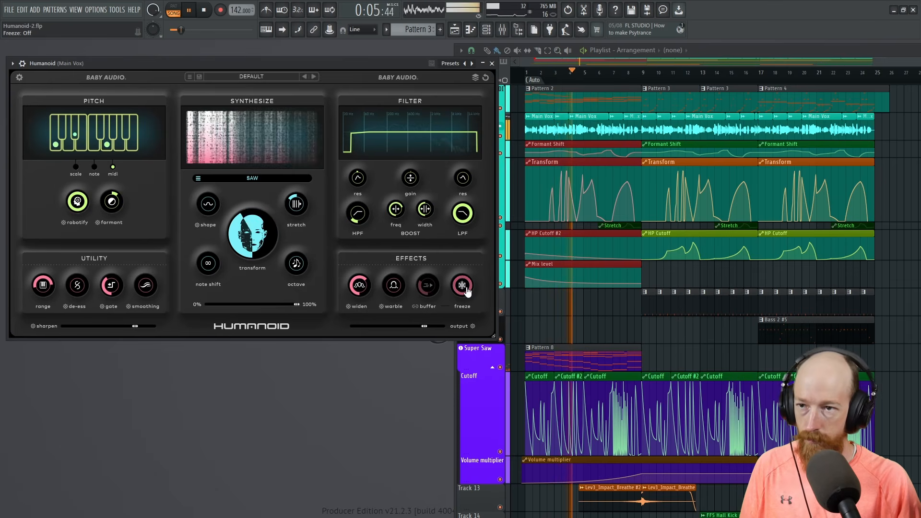
pyautogui.click(464, 286)
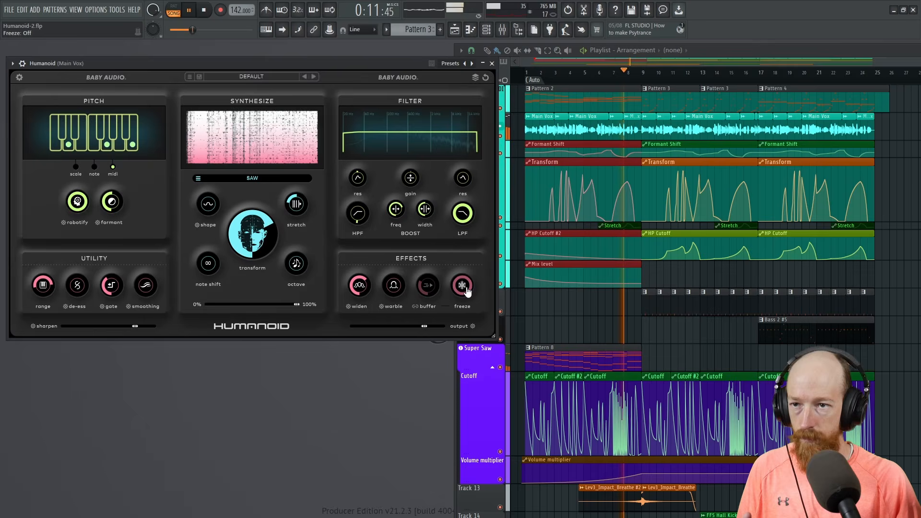
pyautogui.click(466, 290)
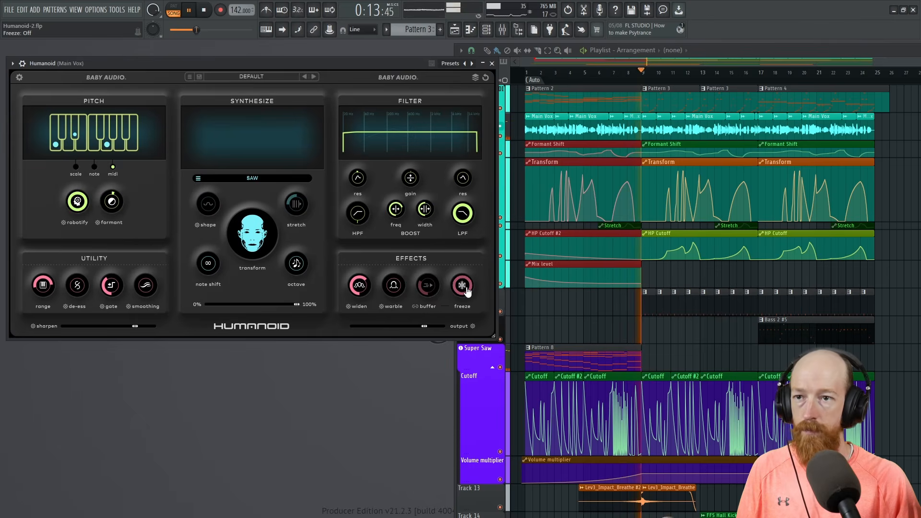
pyautogui.press('space')
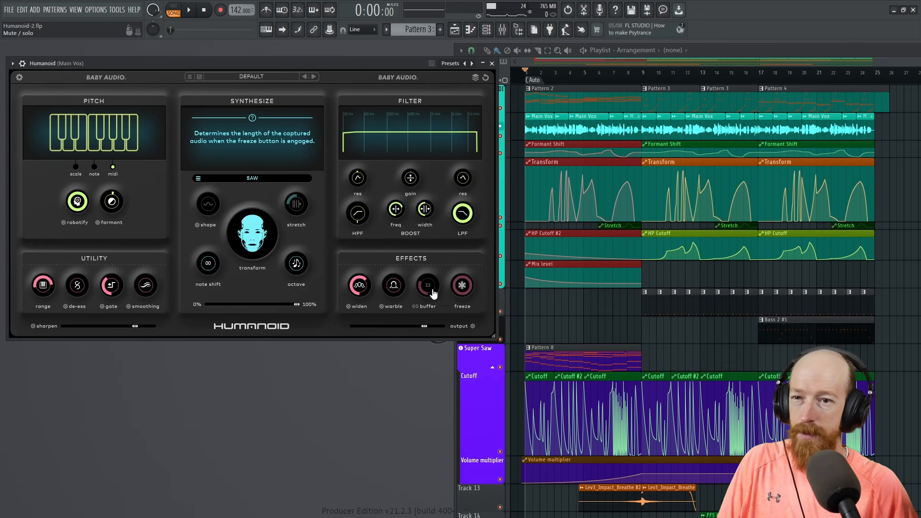
# Play the arrangement again and try the freeze effect with buffer lengths of about 25, 33 and 51 ms.
pyautogui.press('space')
pyautogui.moveTo(433, 293)
pyautogui.mouseDown()
pyautogui.moveTo(434, 259)
pyautogui.moveTo(429, 286)
pyautogui.mouseUp()
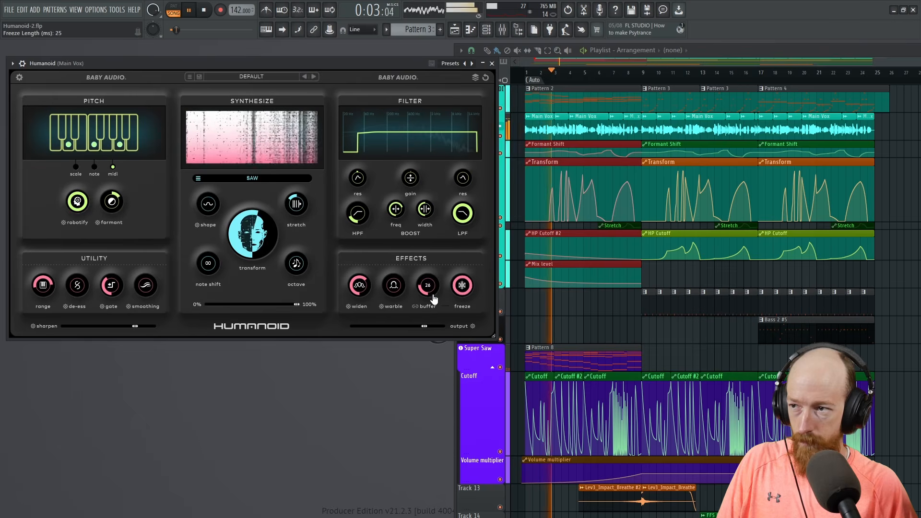
pyautogui.click(467, 290)
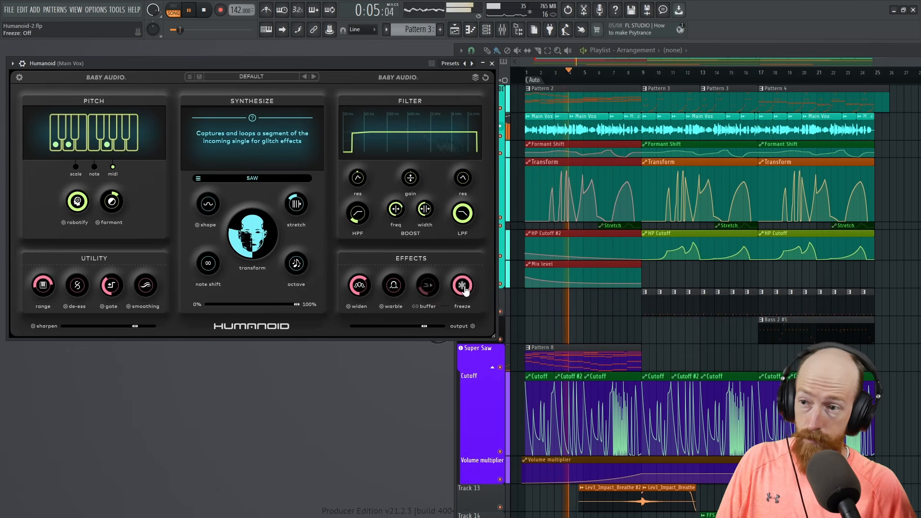
pyautogui.scroll(1, 433, 292)
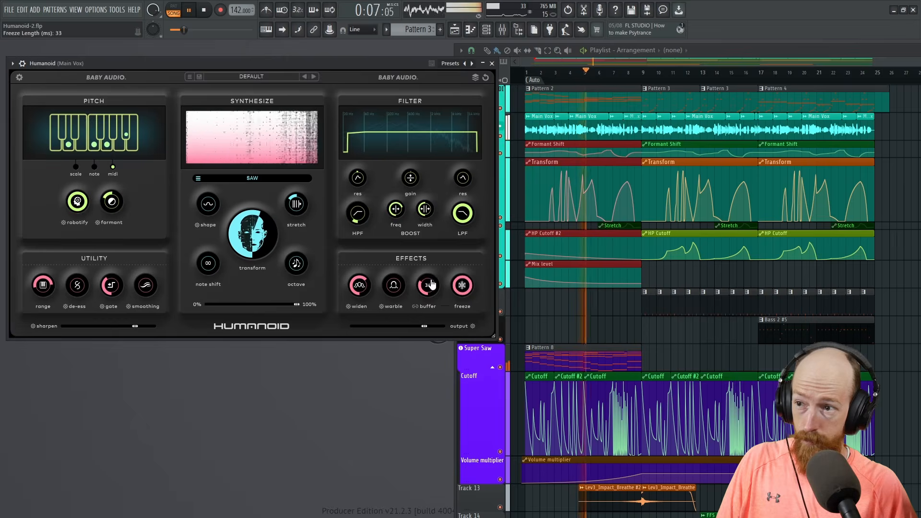
pyautogui.moveTo(431, 290)
pyautogui.mouseDown()
pyautogui.moveTo(432, 298)
pyautogui.moveTo(432, 278)
pyautogui.mouseUp()
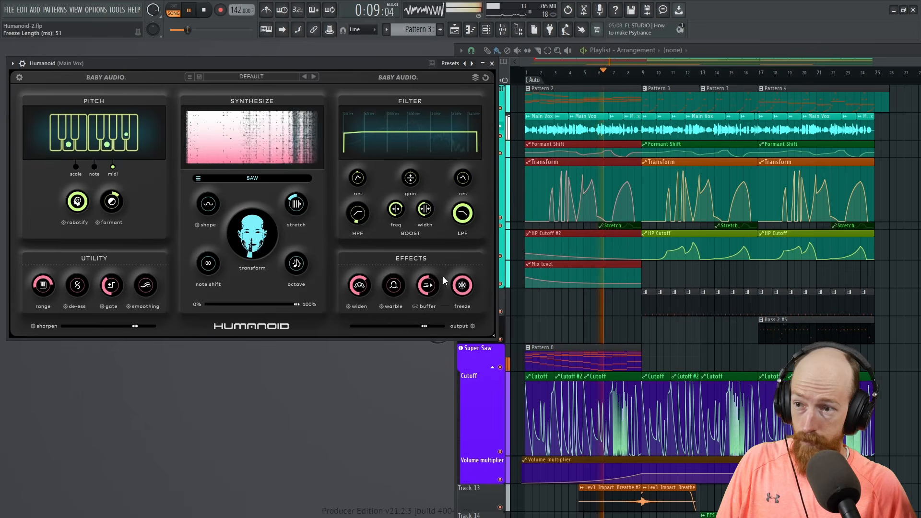
pyautogui.click(462, 286)
pyautogui.click(461, 285)
# Lower the freeze buffer length to about 16 ms while auditioning freeze, switch freeze off and stop playback.
pyautogui.moveTo(435, 292); pyautogui.dragTo(430, 302)
pyautogui.click(463, 289)
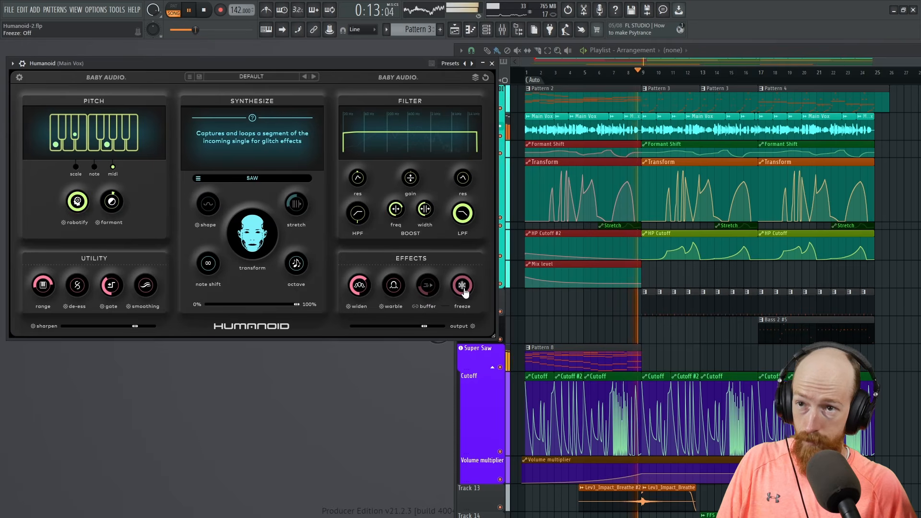
pyautogui.click(463, 289)
pyautogui.moveTo(433, 288)
pyautogui.mouseDown()
pyautogui.moveTo(432, 250)
pyautogui.moveTo(428, 299)
pyautogui.mouseUp()
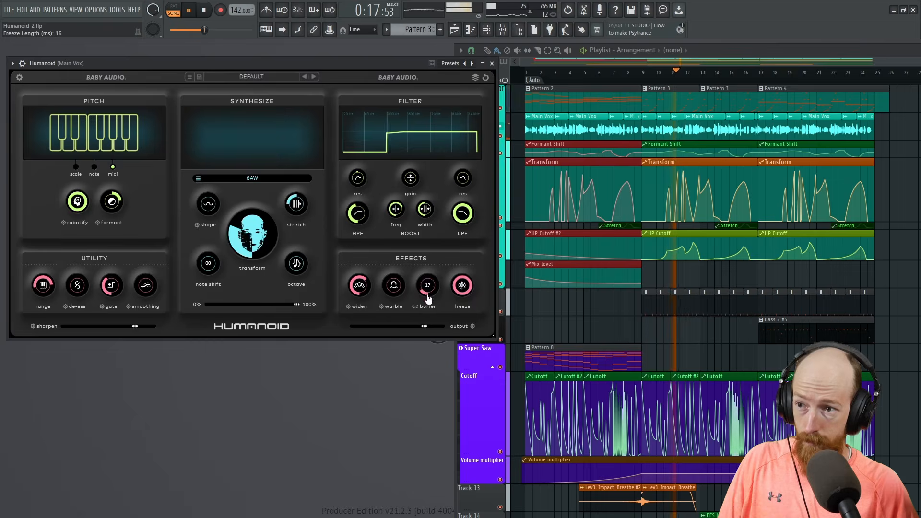
pyautogui.click(462, 286)
pyautogui.press('space')
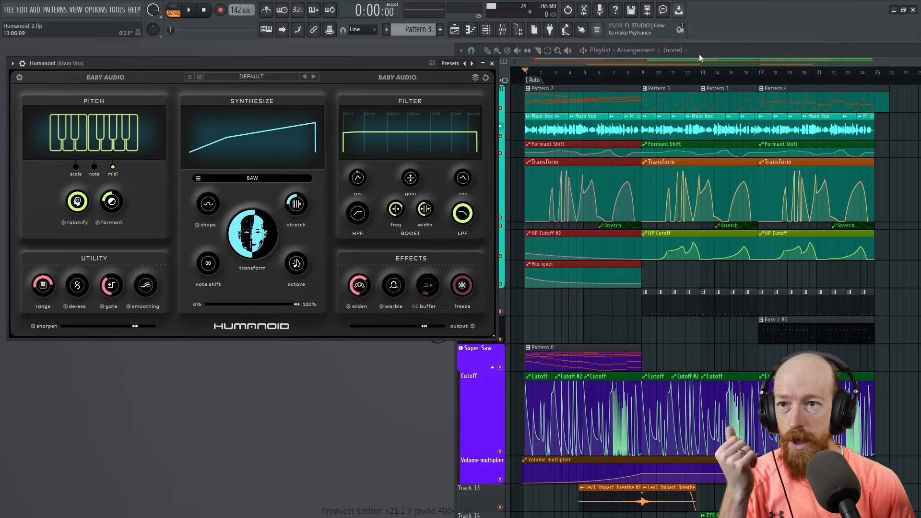
# Play the arrangement from bar 9 and stop it.
pyautogui.click(647, 81)
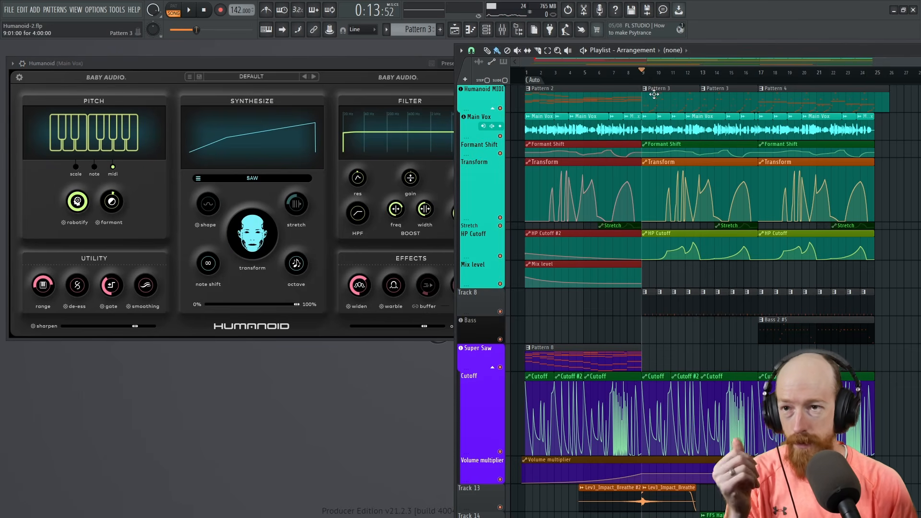
pyautogui.press('space')
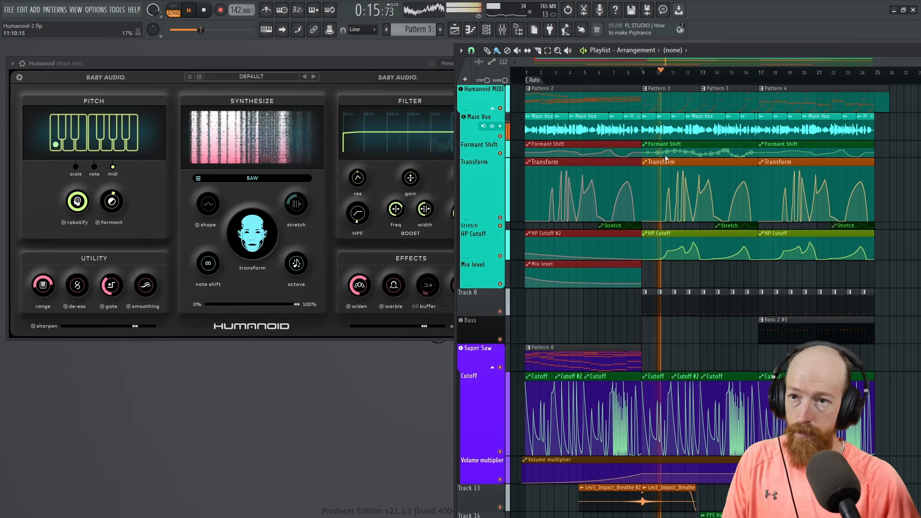
pyautogui.press('space')
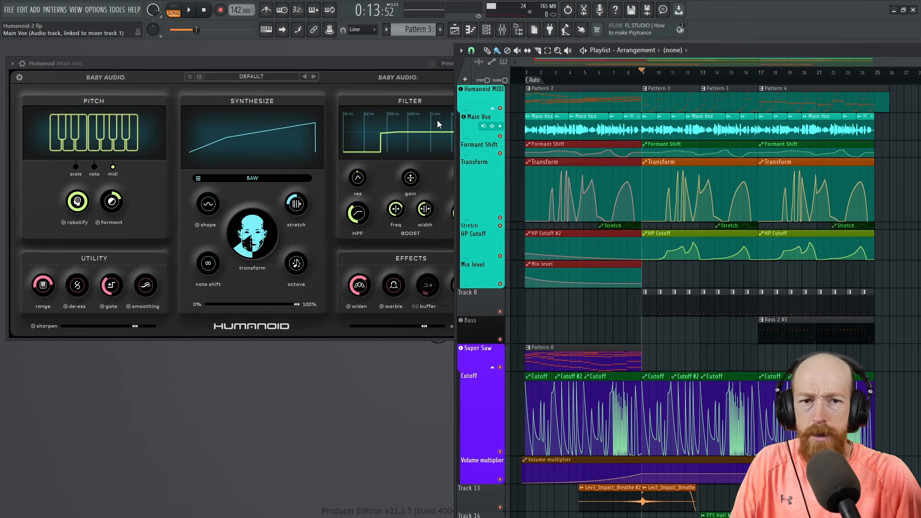
# Browse the Humanoid plugin's parameters and create an automation clip for Freeze.
pyautogui.click(332, 61)
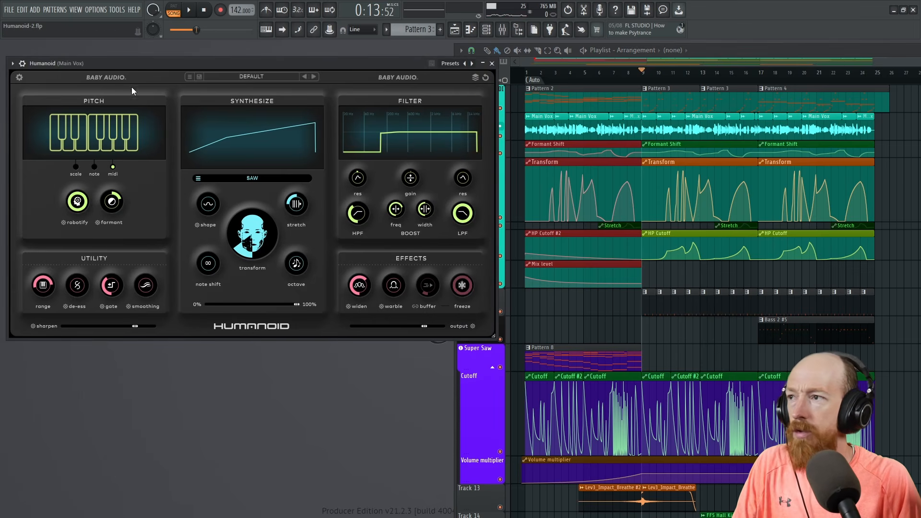
pyautogui.click(22, 63)
pyautogui.click(80, 188)
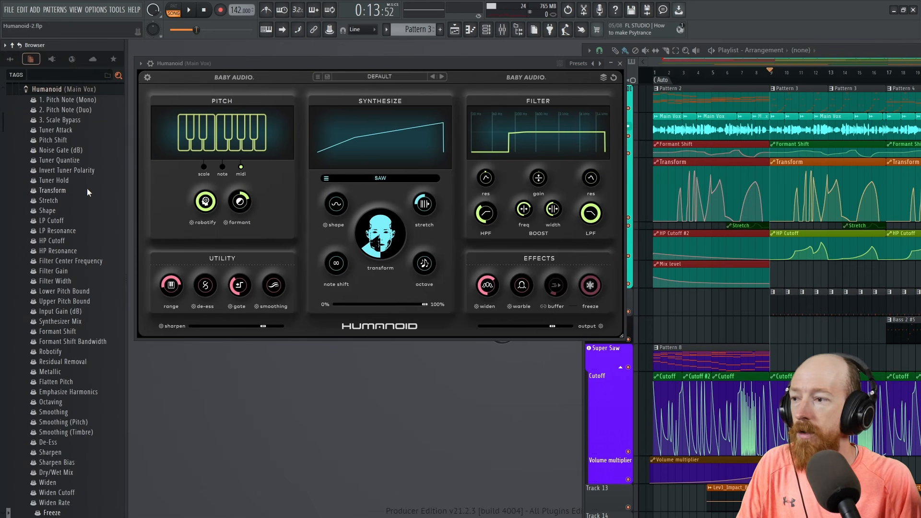
pyautogui.click(590, 286)
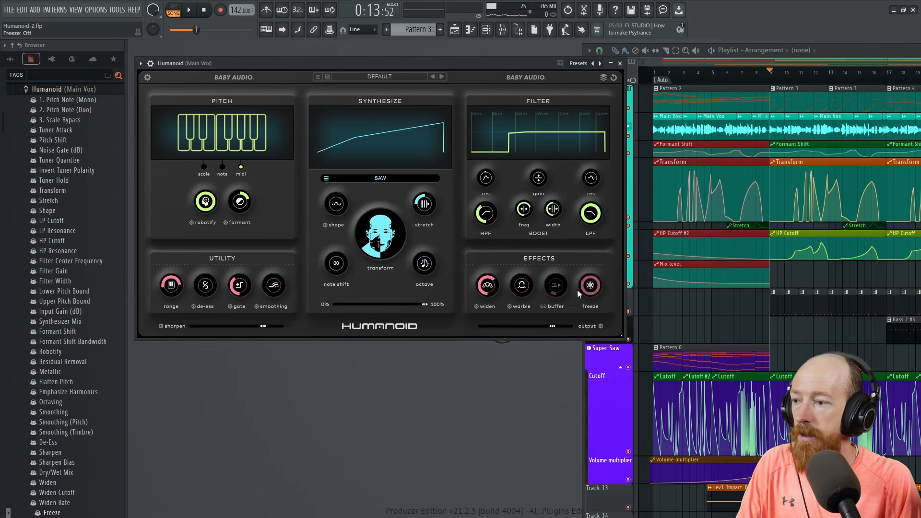
pyautogui.scroll(-3, 63, 432)
pyautogui.rightClick(62, 459)
pyautogui.click(83, 455)
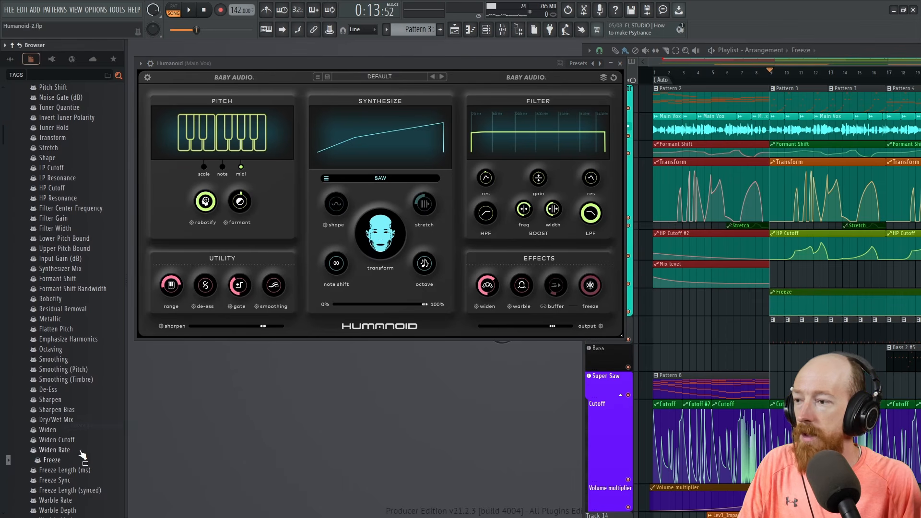
# Create an automation clip for Humanoid's Freeze Length (ms) parameter and hide the browser.
pyautogui.click(556, 288)
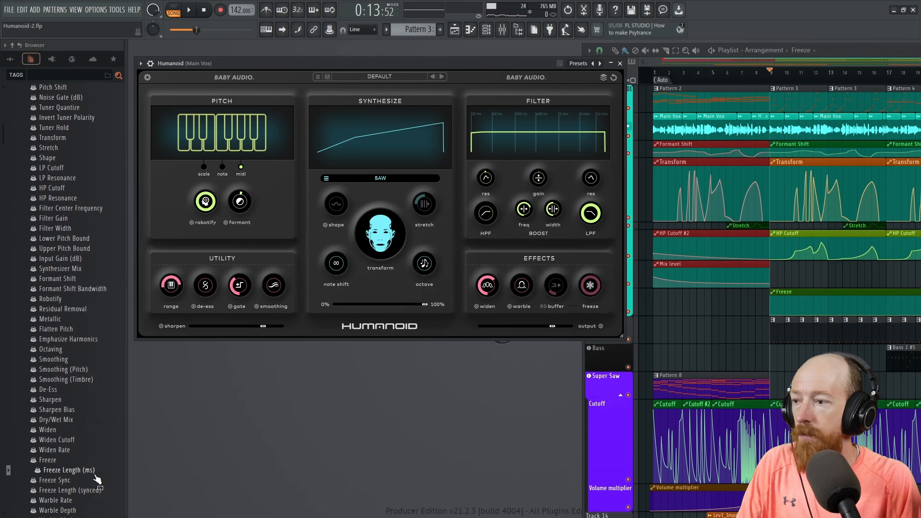
pyautogui.rightClick(95, 472)
pyautogui.click(92, 474)
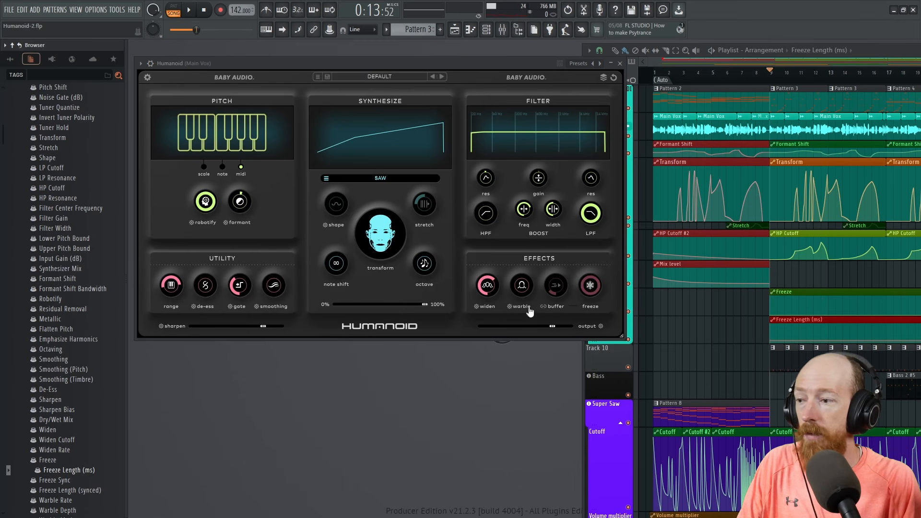
pyautogui.click(59, 480)
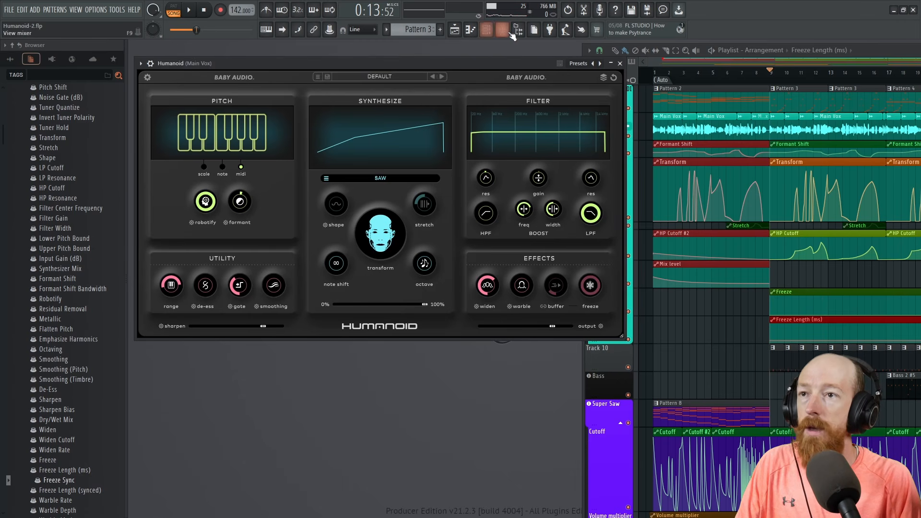
pyautogui.click(518, 31)
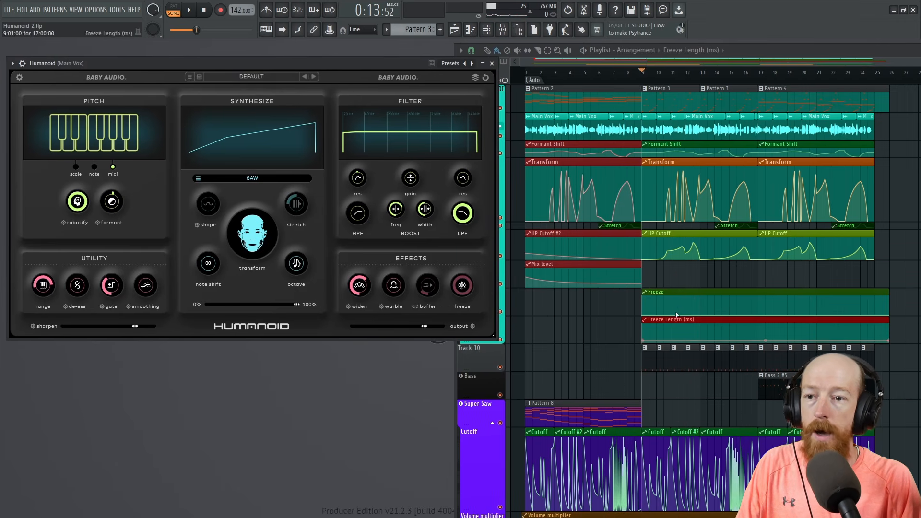
# Move the Freeze automation clip to start at bar 8, slice it at bar 11 and delete the part after the cut.
pyautogui.moveTo(667, 307); pyautogui.dragTo(770, 337)
pyautogui.keyDown('ctrl'); pyautogui.click(737, 281); pyautogui.keyUp('ctrl')
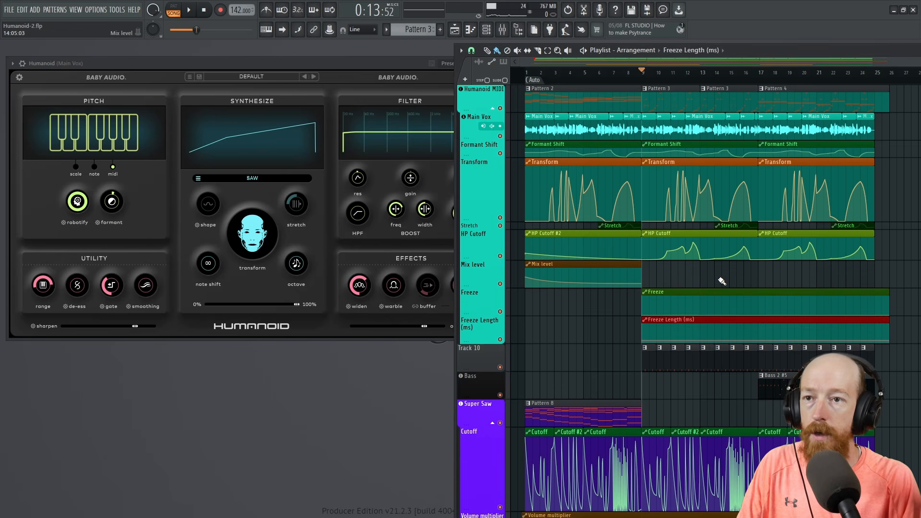
pyautogui.scroll(5, 725, 283)
pyautogui.scroll(-1, 732, 292)
pyautogui.moveTo(774, 291); pyautogui.dragTo(744, 292)
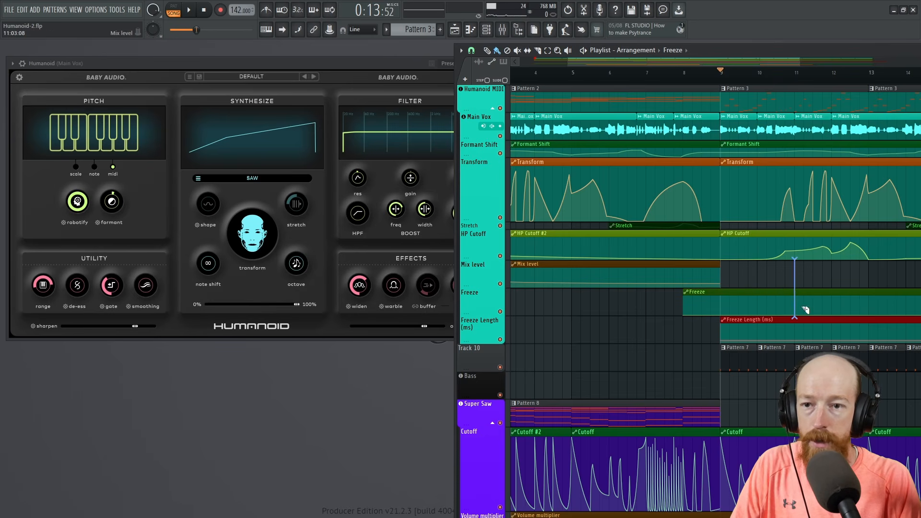
pyautogui.rightClick(822, 295)
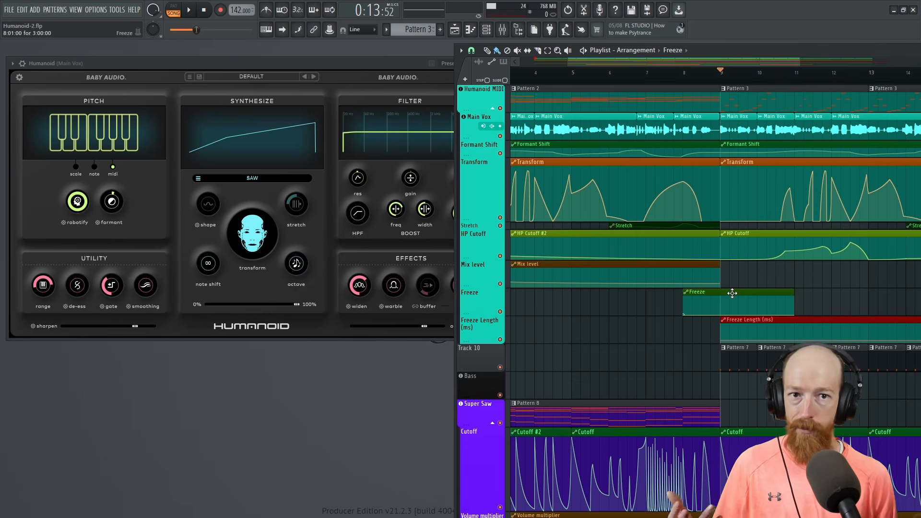
# Shape the Freeze clip into a single on/off pulse at 100% and shift the clip to 8:05:00 so the pulse begins at bar 9.
pyautogui.moveTo(747, 292)
pyautogui.mouseDown()
pyautogui.moveTo(765, 294)
pyautogui.moveTo(739, 304)
pyautogui.mouseUp()
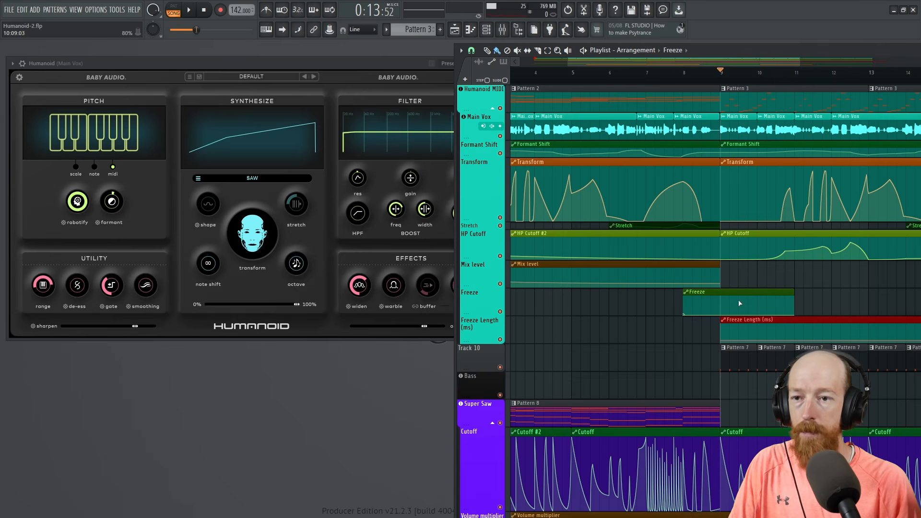
pyautogui.rightClick(712, 310)
pyautogui.rightClick(711, 308)
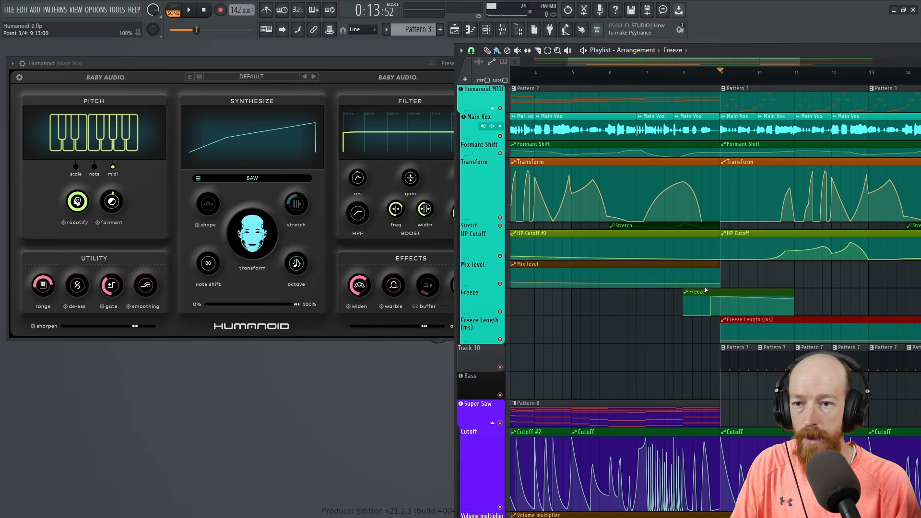
pyautogui.rightClick(777, 315)
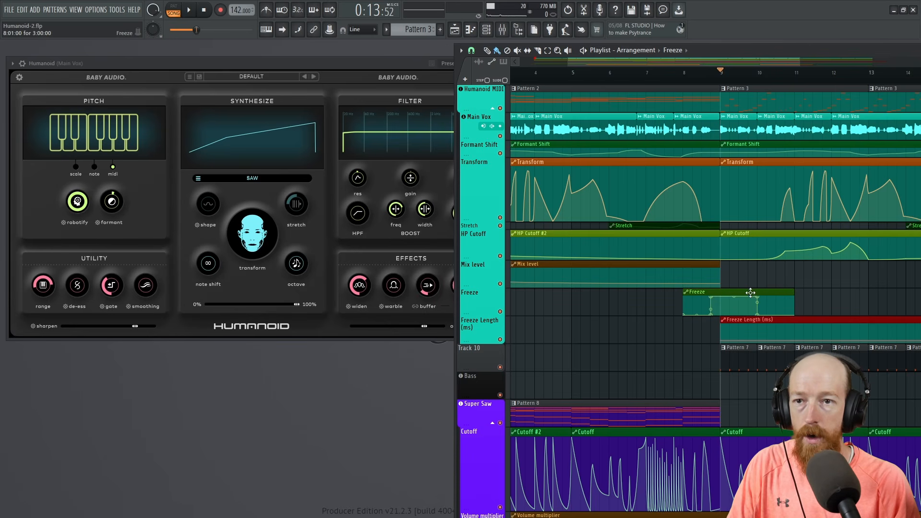
pyautogui.moveTo(749, 292); pyautogui.dragTo(754, 296)
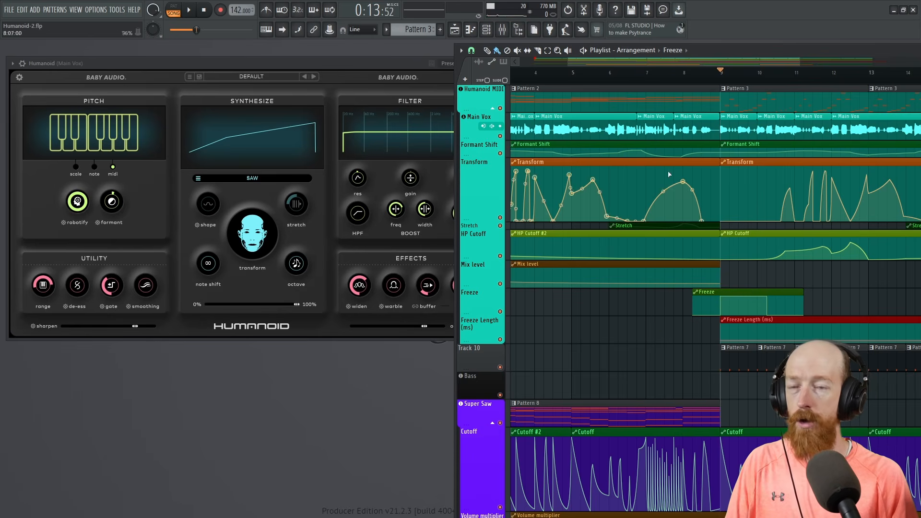
# Set Humanoid's audio buffer to low (L) and audition the arrangement from bar 13.
pyautogui.scroll(-5, 659, 119)
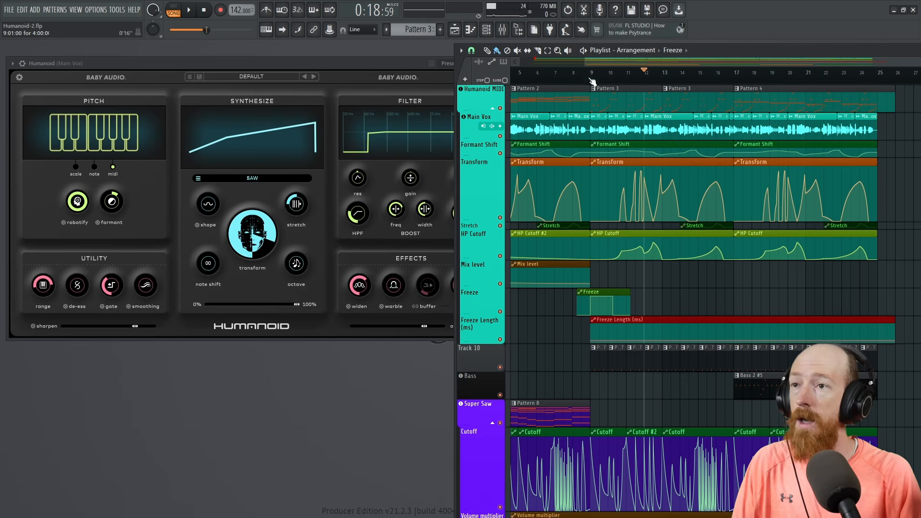
pyautogui.click(331, 63)
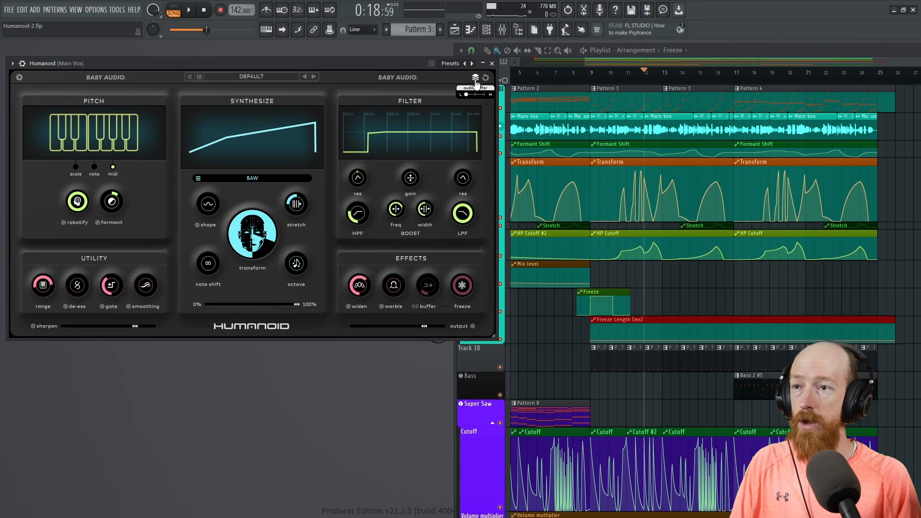
pyautogui.click(466, 95)
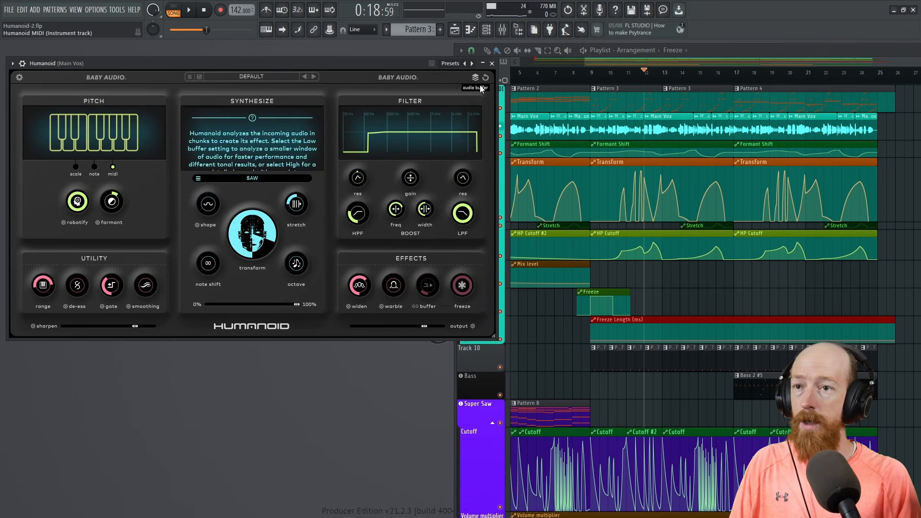
pyautogui.click(656, 89)
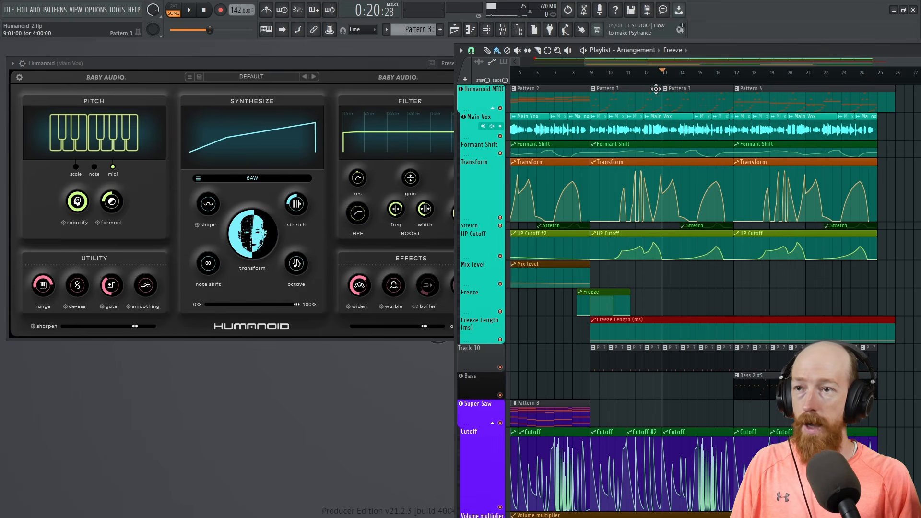
pyautogui.click(390, 56)
pyautogui.press('space')
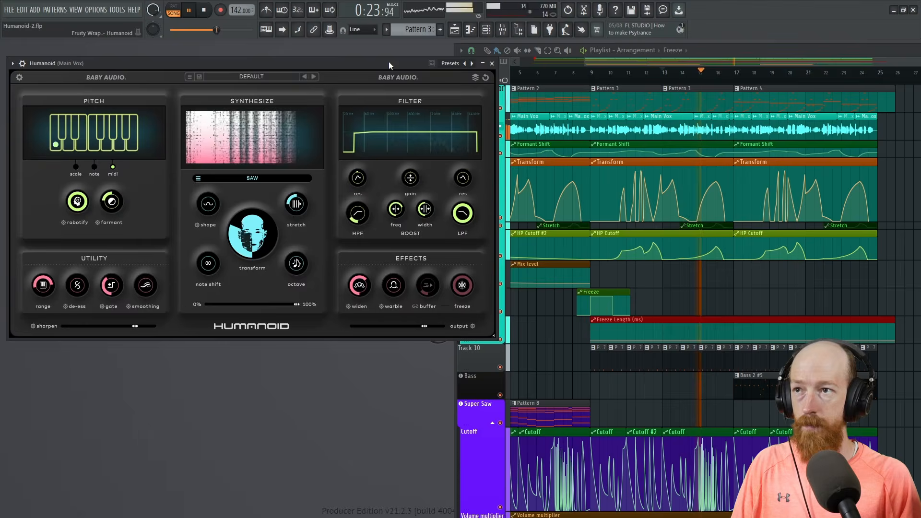
pyautogui.press('space')
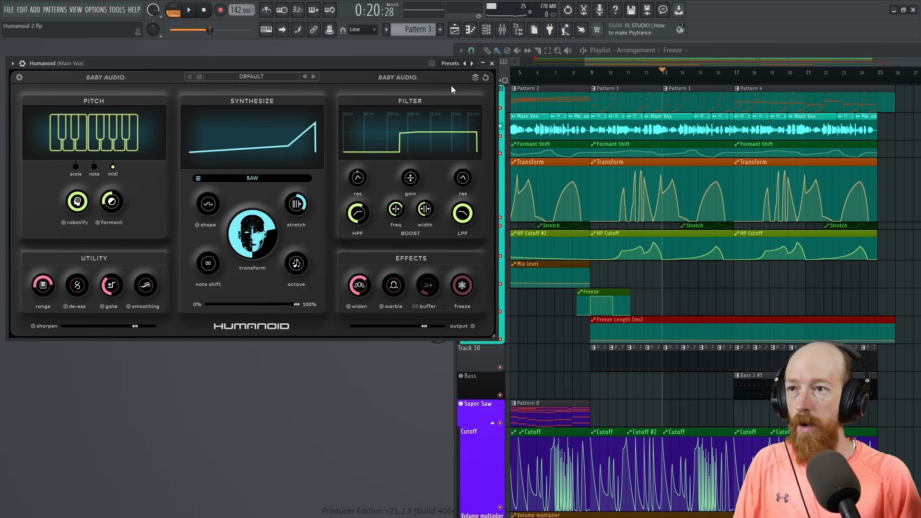
# Try Humanoid's audio buffer at its middle setting and audition the arrangement from bar 13.
pyautogui.click(477, 78)
pyautogui.click(475, 78)
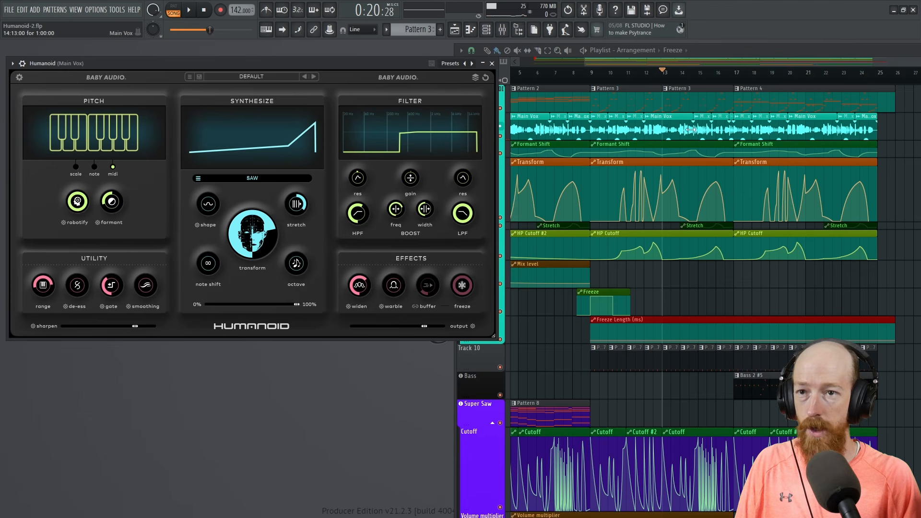
pyautogui.press('space')
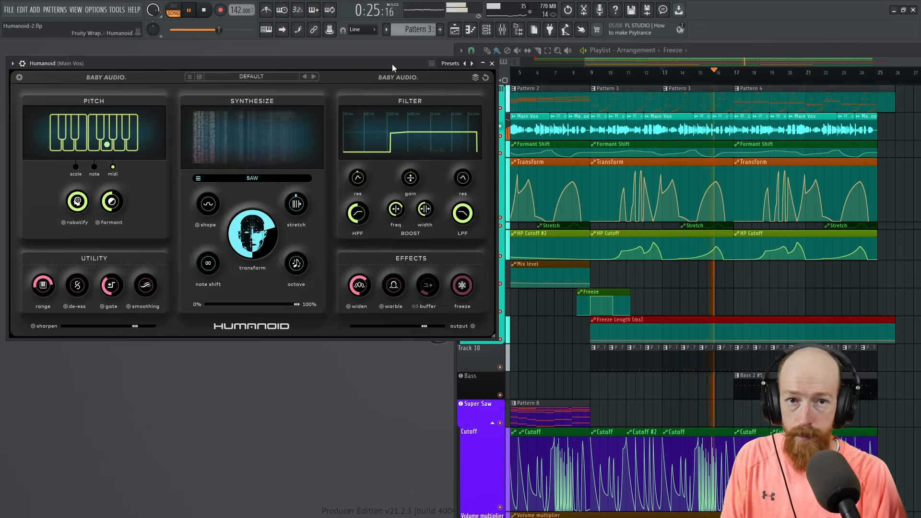
pyautogui.press('space')
# Try Humanoid's audio buffer at high (H) and audition the passage from bar 13 again.
pyautogui.click(476, 78)
pyautogui.moveTo(475, 94); pyautogui.dragTo(484, 95)
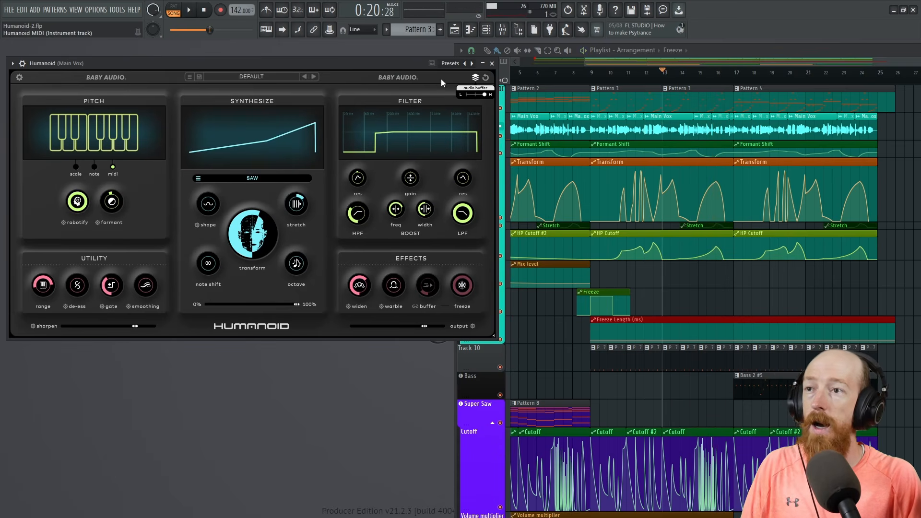
pyautogui.press('space')
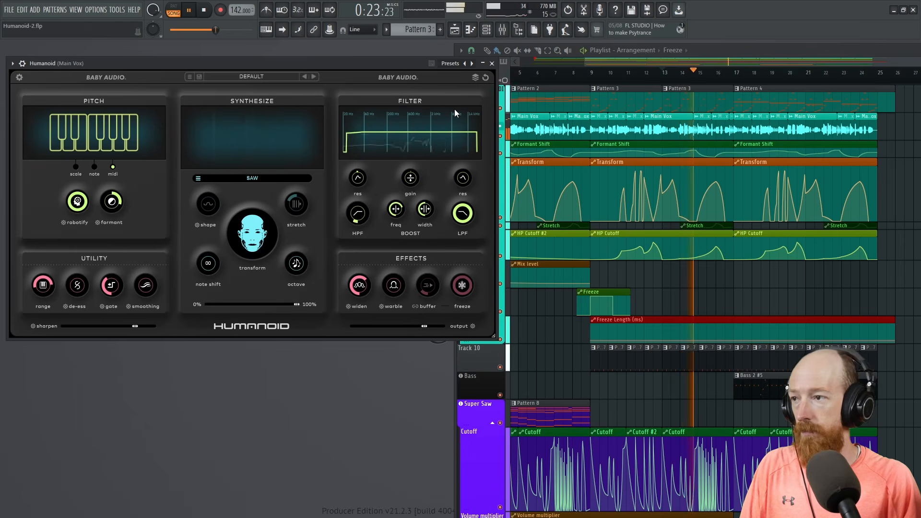
pyautogui.press('space')
# Return Humanoid's audio buffer to low (L), audition from bar 13 and reopen the buffer setting.
pyautogui.click(476, 82)
pyautogui.click(408, 64)
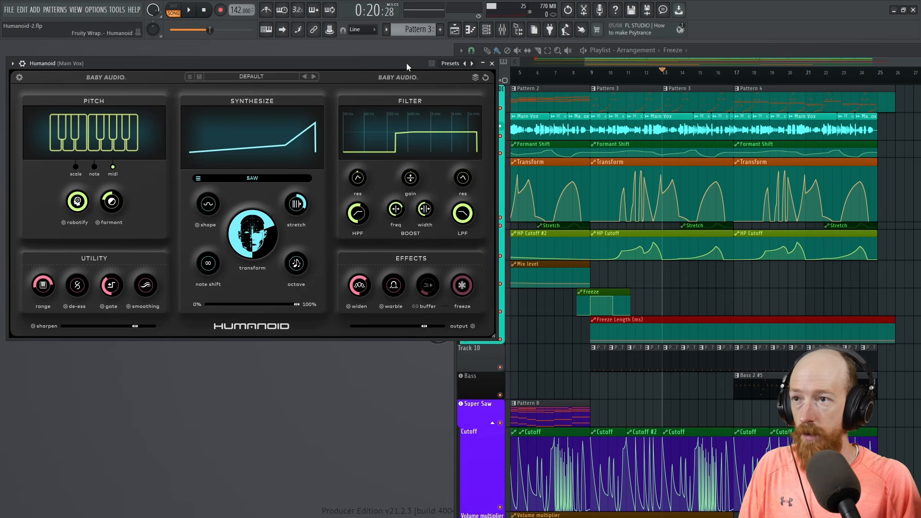
pyautogui.press('space')
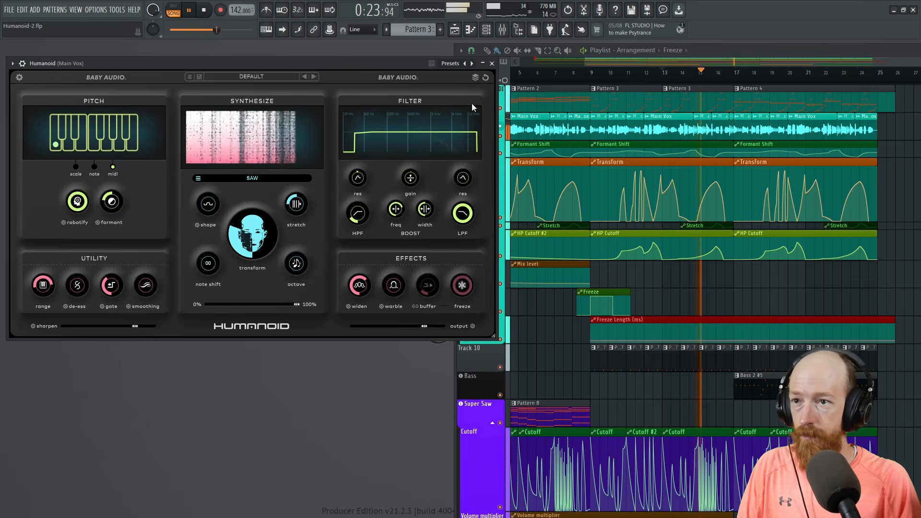
pyautogui.press('space')
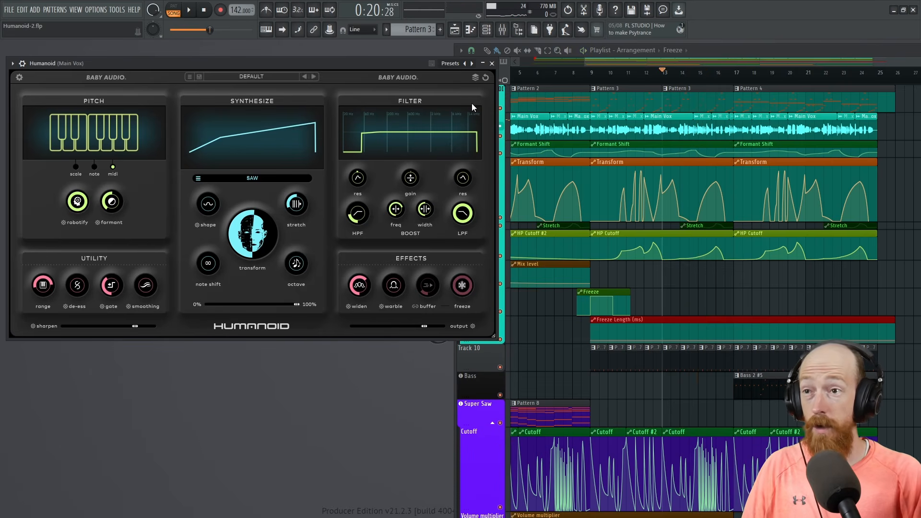
pyautogui.click(476, 82)
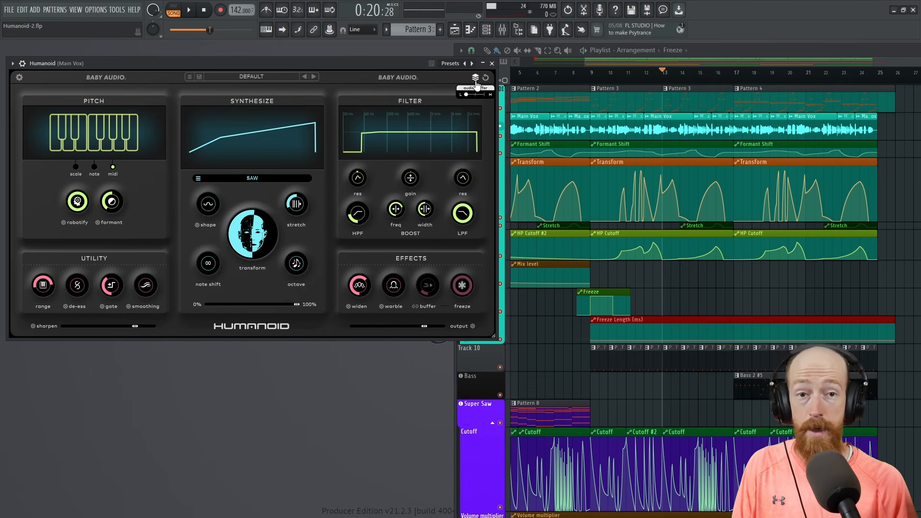
# Play from half a bar before bar 9, solo the Humanoid MIDI track with its Main Vox and automation tracks, and stop.
pyautogui.click(582, 78)
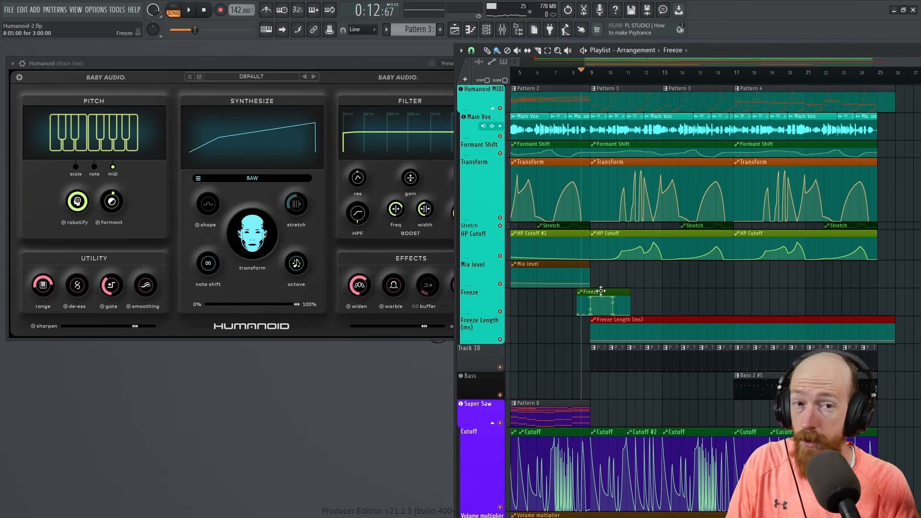
pyautogui.click(405, 62)
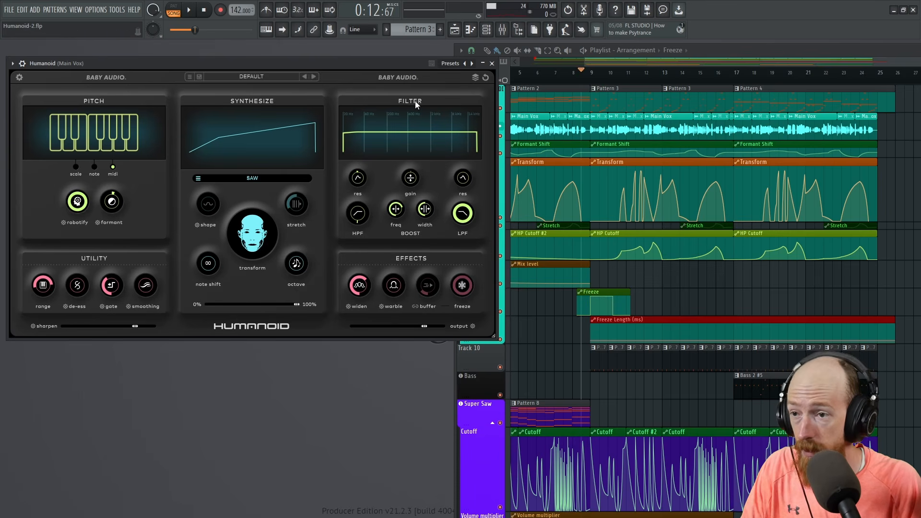
pyautogui.moveTo(429, 296)
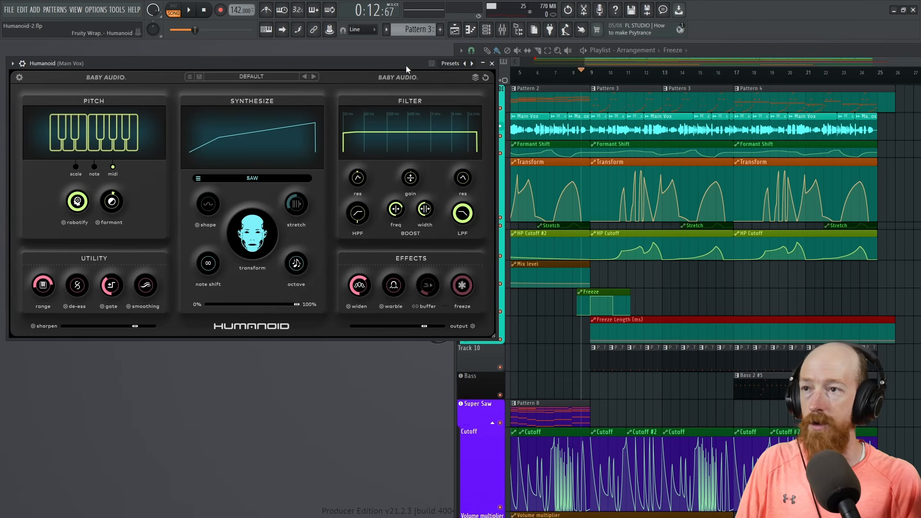
pyautogui.press('space')
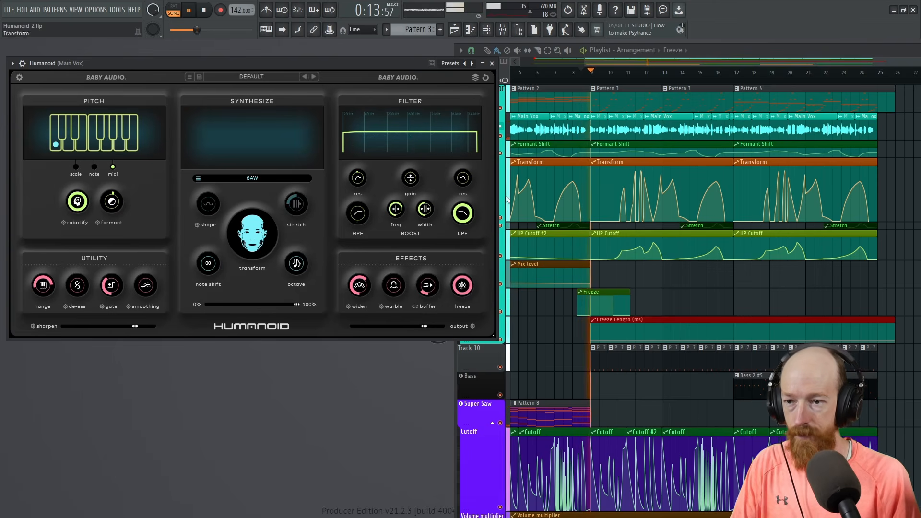
pyautogui.rightClick(500, 108)
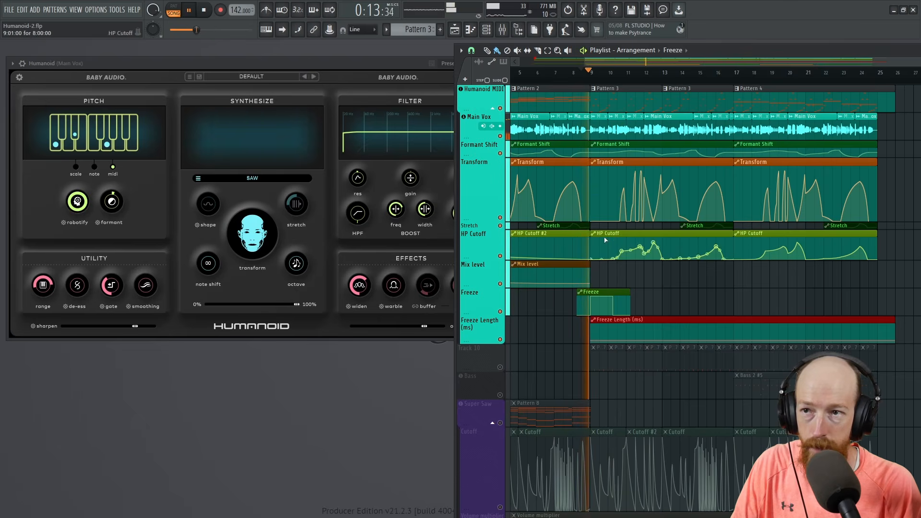
pyautogui.scroll(2, 608, 290)
pyautogui.press('space')
# Try shifting the Freeze clip slightly earlier, to 8:04:00, and audition the vocal across bar 9.
pyautogui.scroll(4, 609, 290)
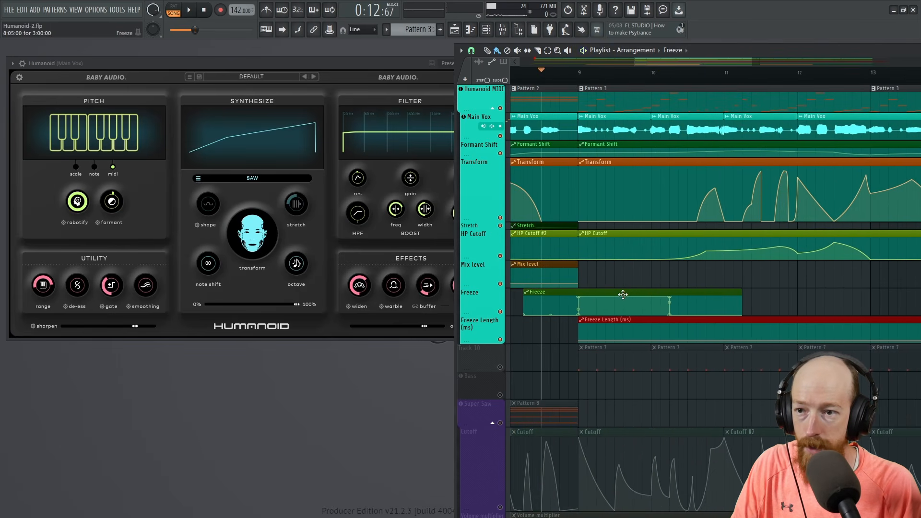
pyautogui.moveTo(622, 292); pyautogui.dragTo(613, 293)
pyautogui.press('space')
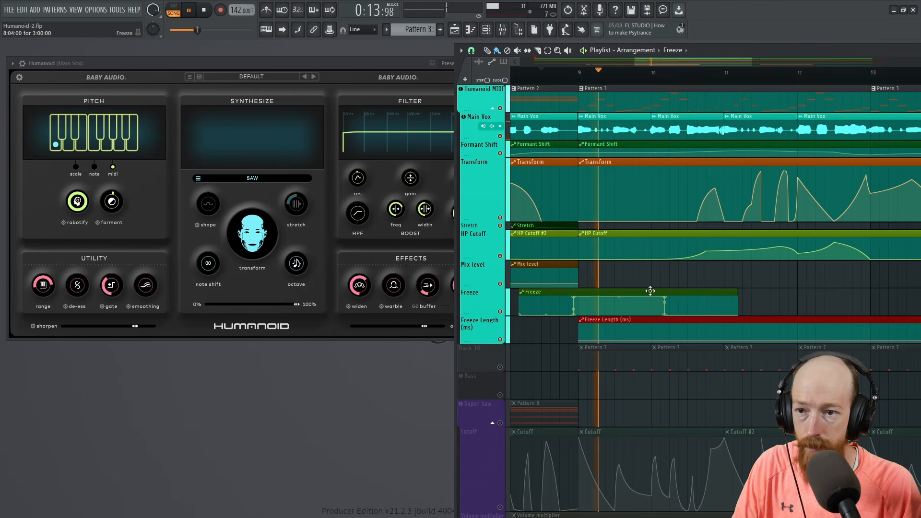
pyautogui.press('space')
# Shift the Freeze clip slightly later in two small moves, first to 8:06:02, auditioning the vocal after each.
pyautogui.moveTo(650, 292); pyautogui.dragTo(660, 291)
pyautogui.press('space')
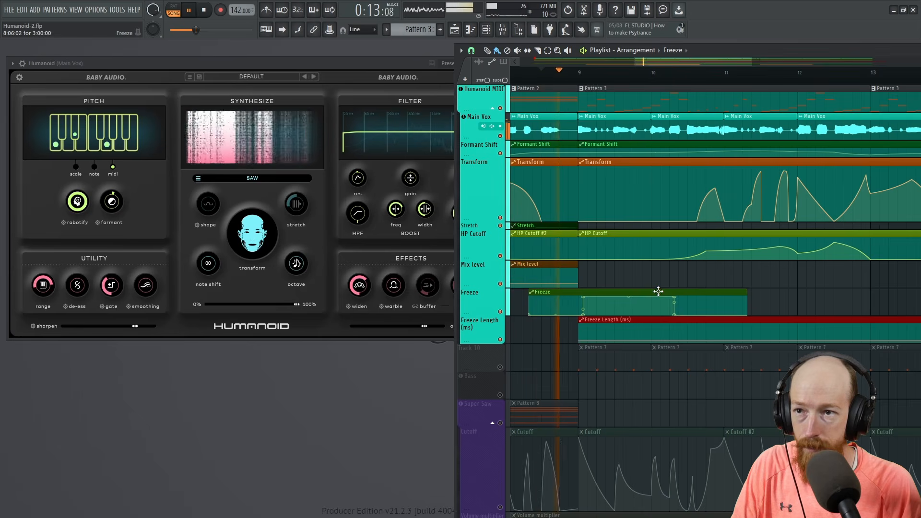
pyautogui.press('space')
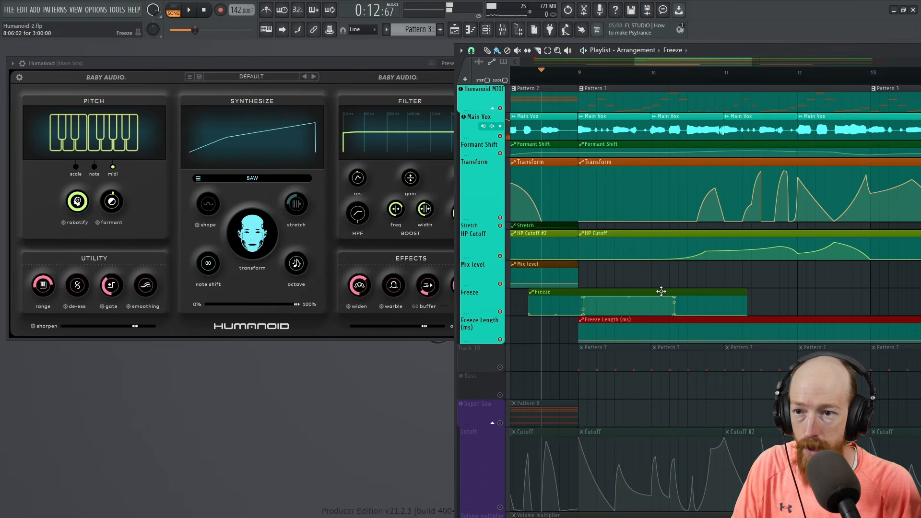
pyautogui.moveTo(658, 291); pyautogui.dragTo(664, 291)
pyautogui.press('space')
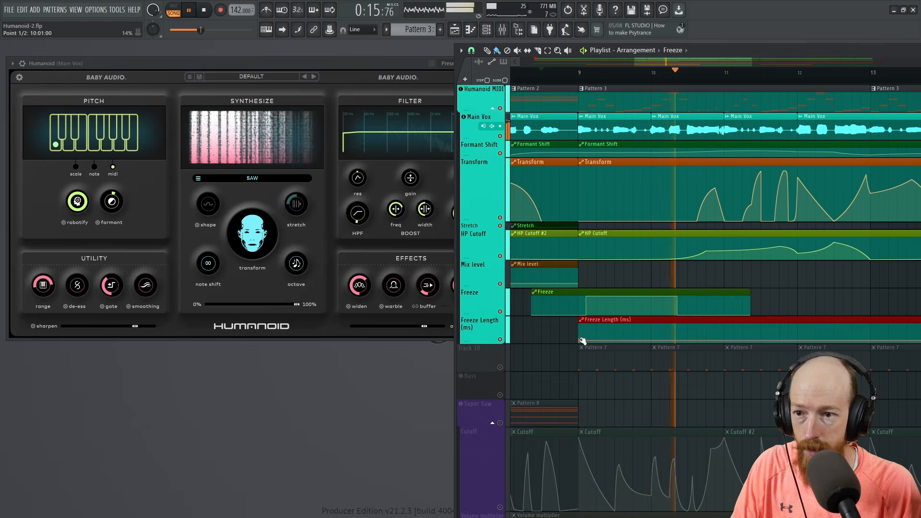
pyautogui.press('space')
# Raise the first point of the Freeze Length (ms) clip slightly and audition the vocal across bar 9.
pyautogui.moveTo(580, 341); pyautogui.dragTo(581, 338)
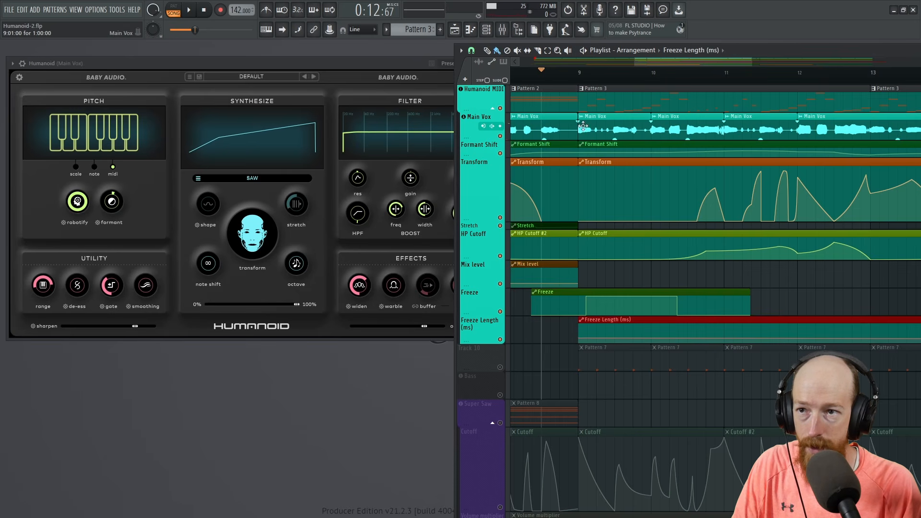
pyautogui.press('space')
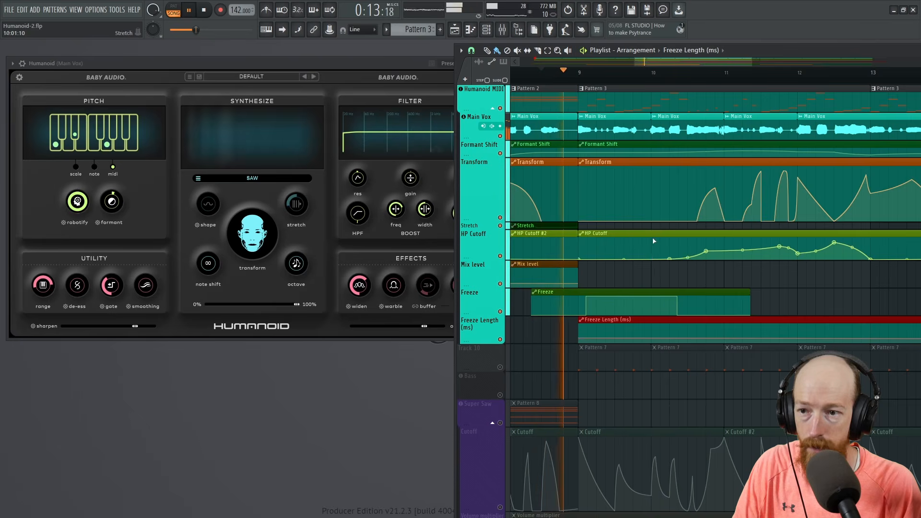
pyautogui.press('space')
# Nudge the Freeze clip a little later, lower the first Freeze Length (ms) point slightly and play the result.
pyautogui.moveTo(622, 292); pyautogui.dragTo(627, 291)
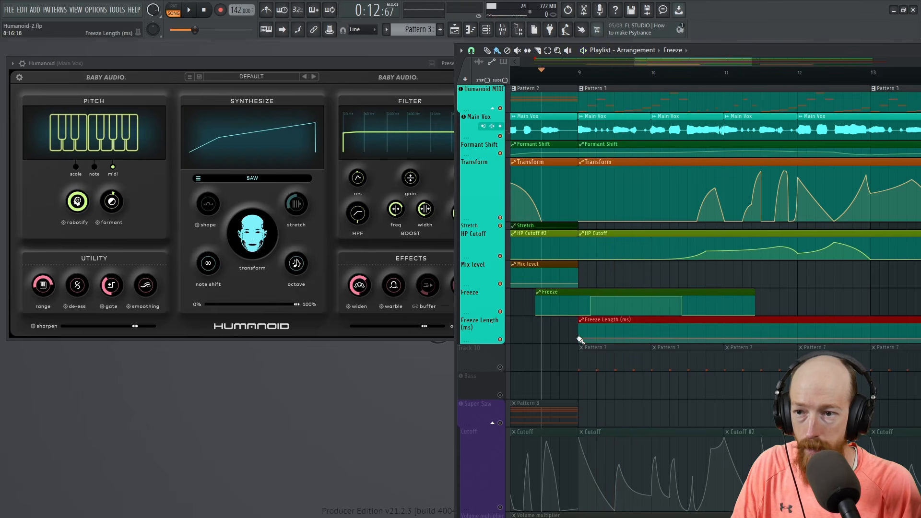
pyautogui.moveTo(579, 339); pyautogui.dragTo(580, 341)
pyautogui.press('space')
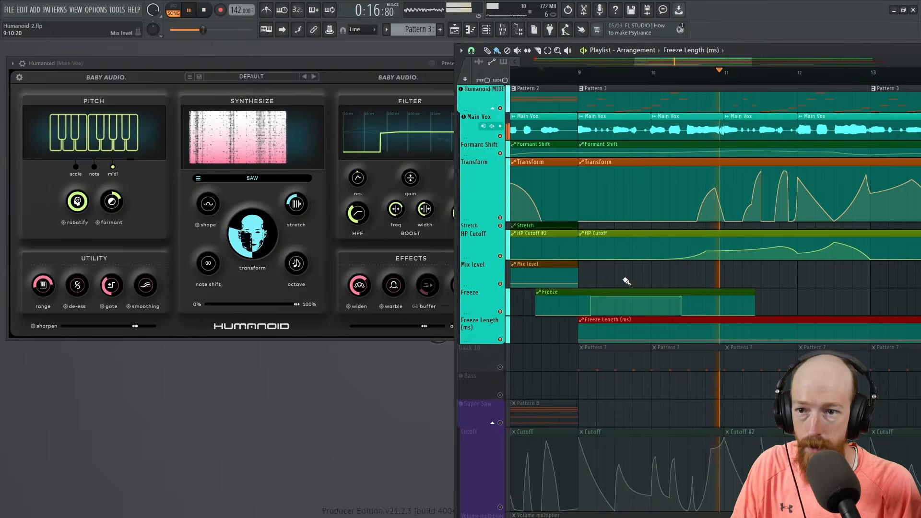
# Enlarge the Freeze Length (ms) track's height, lower the clip's first point slightly and audition the vocal across bar 9.
pyautogui.press('space')
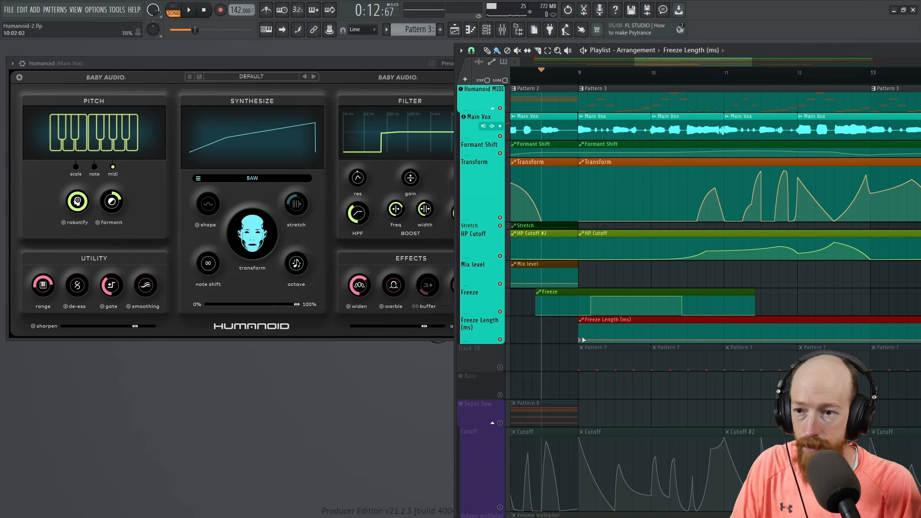
pyautogui.moveTo(492, 343); pyautogui.dragTo(488, 391)
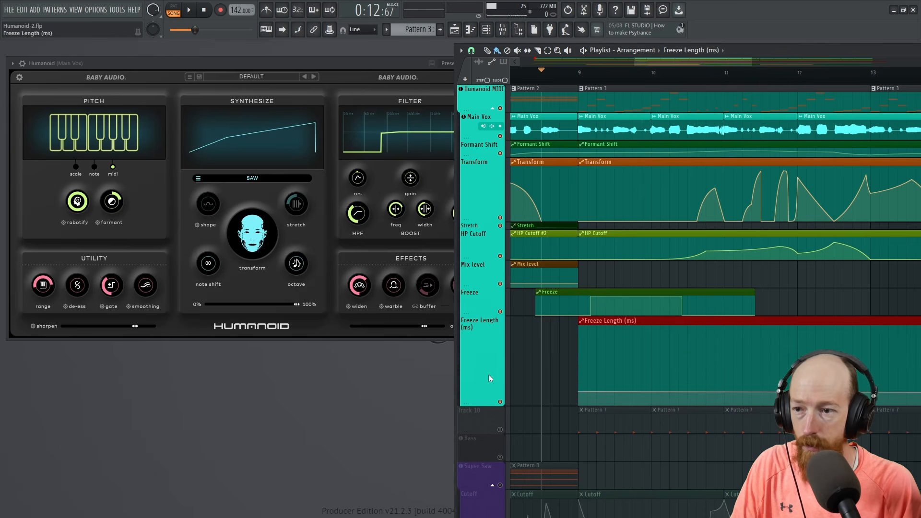
pyautogui.moveTo(581, 391); pyautogui.dragTo(580, 395)
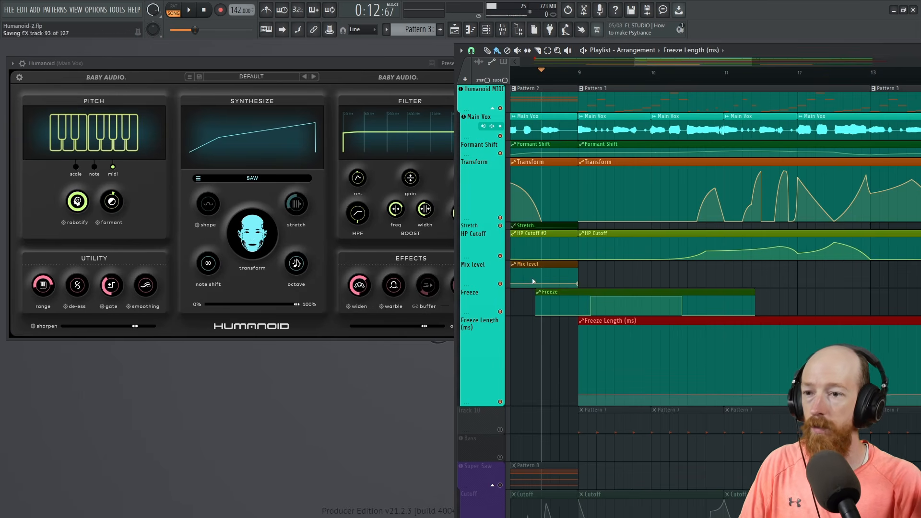
pyautogui.press('space')
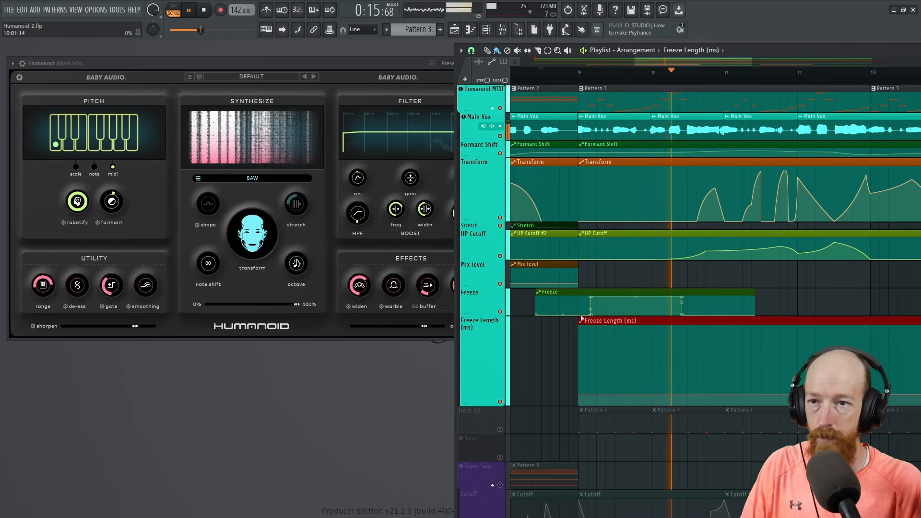
pyautogui.press('space')
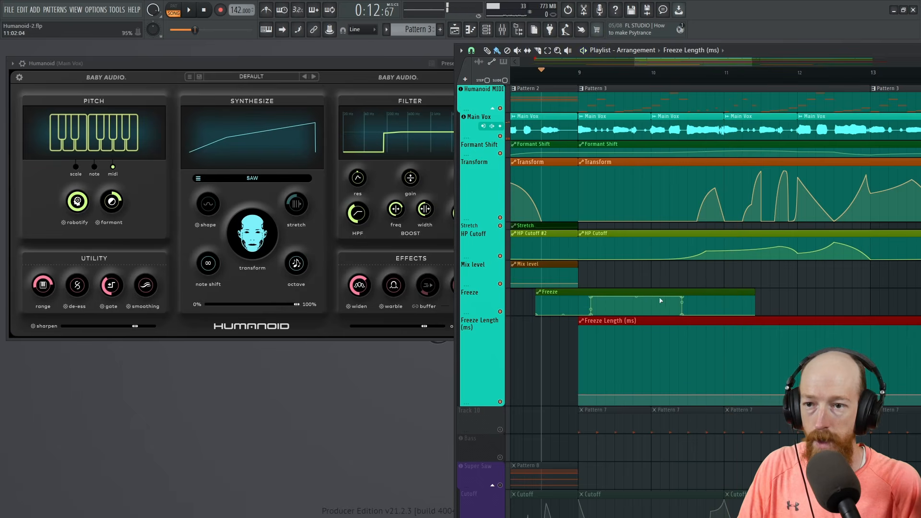
# Trim the Freeze and Freeze Length (ms) clips so both start at bar 9 and end at bar 11.
pyautogui.moveTo(724, 289); pyautogui.dragTo(733, 369)
pyautogui.rightClick(744, 298)
pyautogui.rightClick(754, 339)
pyautogui.scroll(-3, 735, 339)
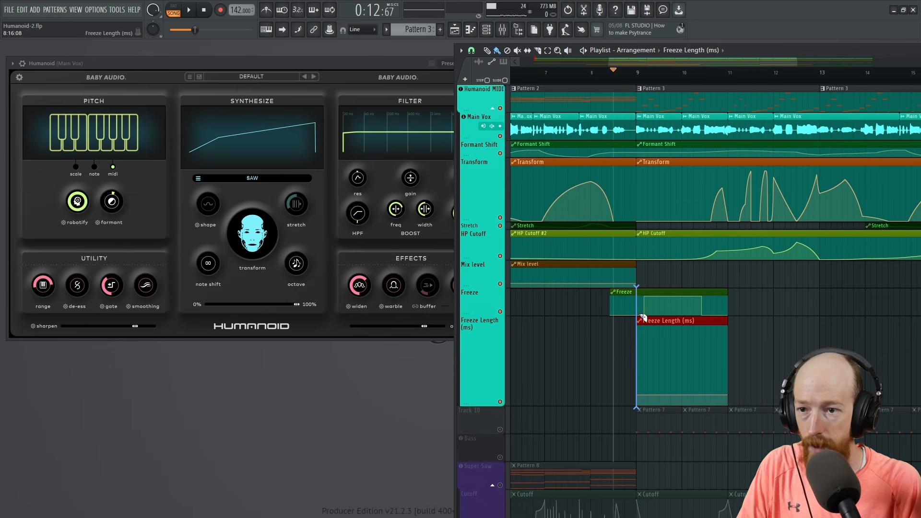
pyautogui.moveTo(610, 302); pyautogui.dragTo(629, 302)
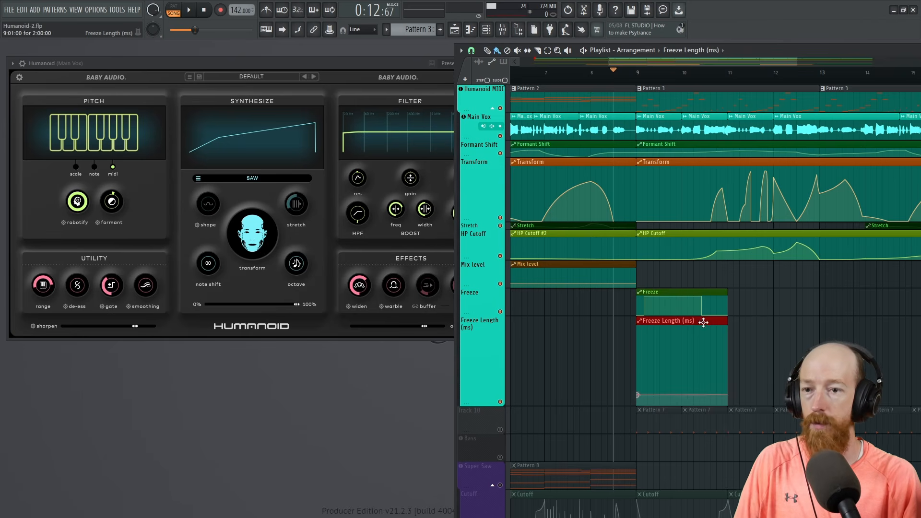
# Duplicate the Freeze and Freeze Length (ms) clips so the copies start at bar 11, and audition the vocal.
pyautogui.click(679, 315)
pyautogui.moveTo(677, 294); pyautogui.dragTo(791, 293)
pyautogui.keyDown('ctrl'); pyautogui.scroll(3, 749, 304); pyautogui.keyUp('ctrl')
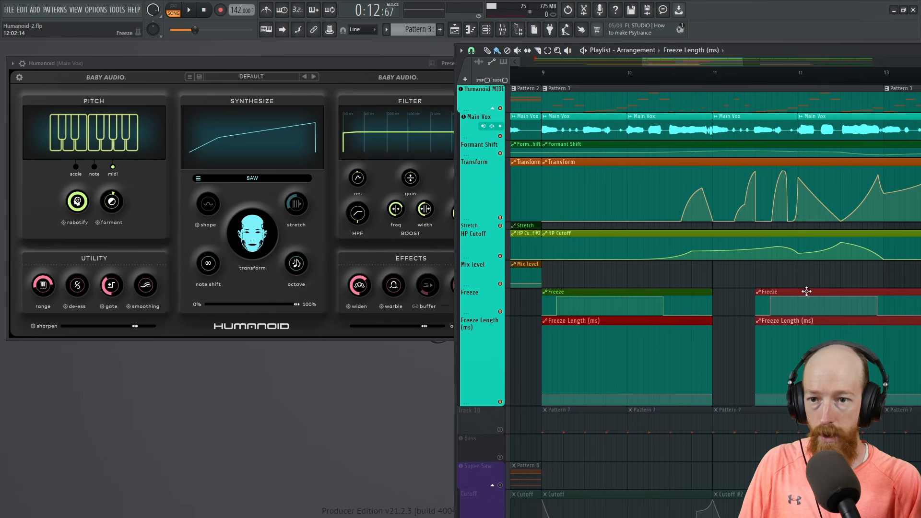
pyautogui.moveTo(806, 291); pyautogui.dragTo(764, 292)
pyautogui.press('space')
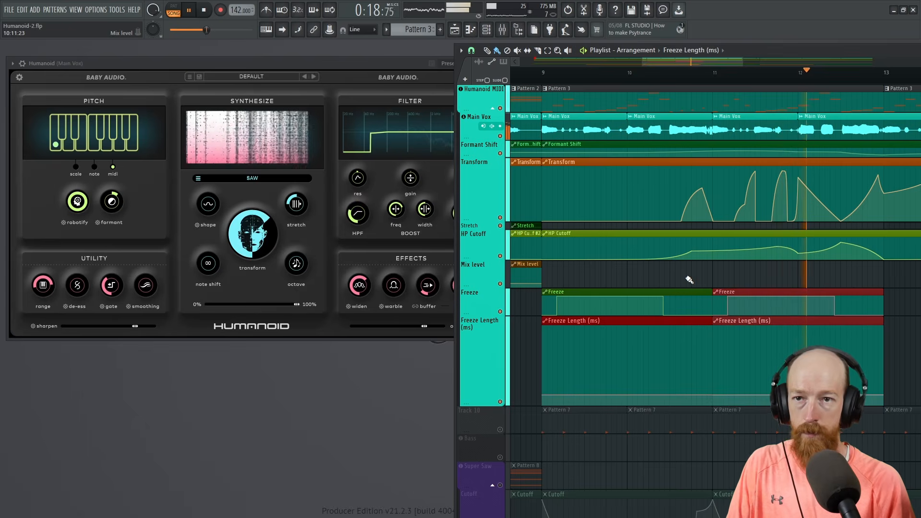
pyautogui.scroll(-2, 720, 269)
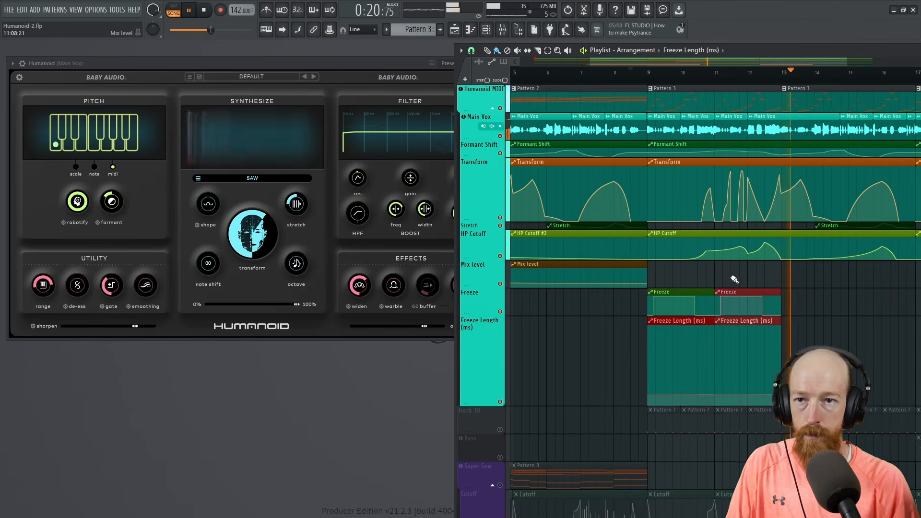
pyautogui.scroll(-2, 662, 274)
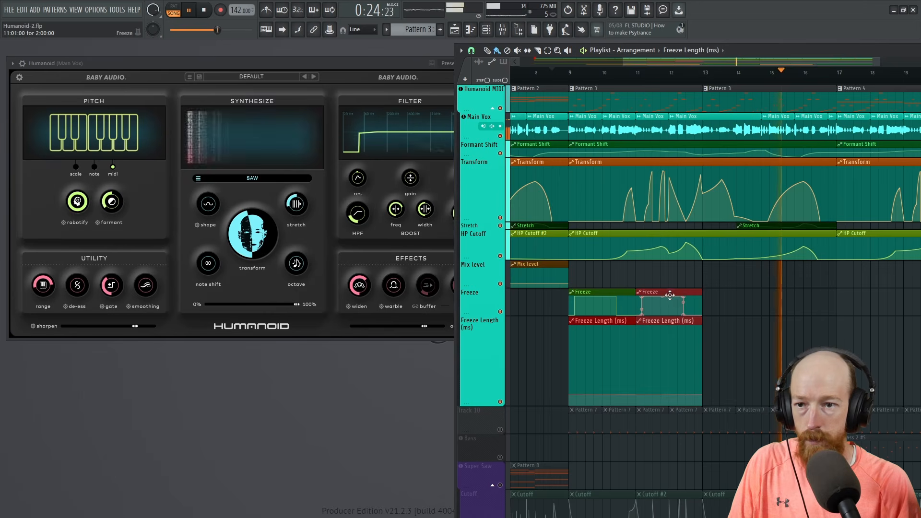
pyautogui.press('space')
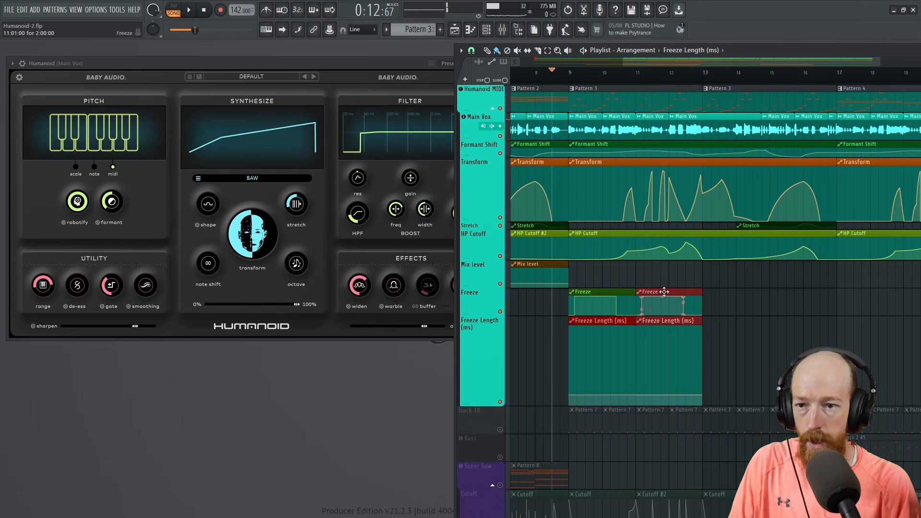
# Copy the Freeze and Freeze Length (ms) clips to bar 15 and make the copied Freeze Length (ms) clip unique.
pyautogui.moveTo(664, 291); pyautogui.dragTo(794, 294)
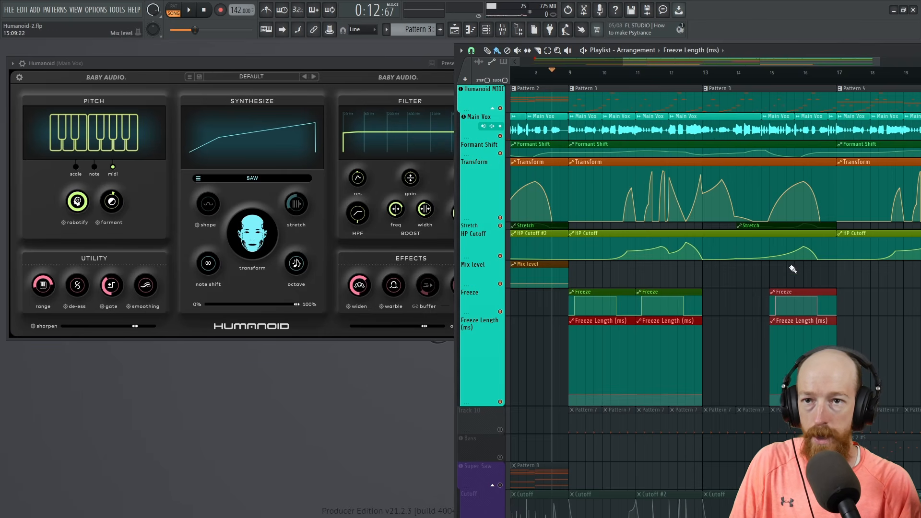
pyautogui.scroll(3, 799, 348)
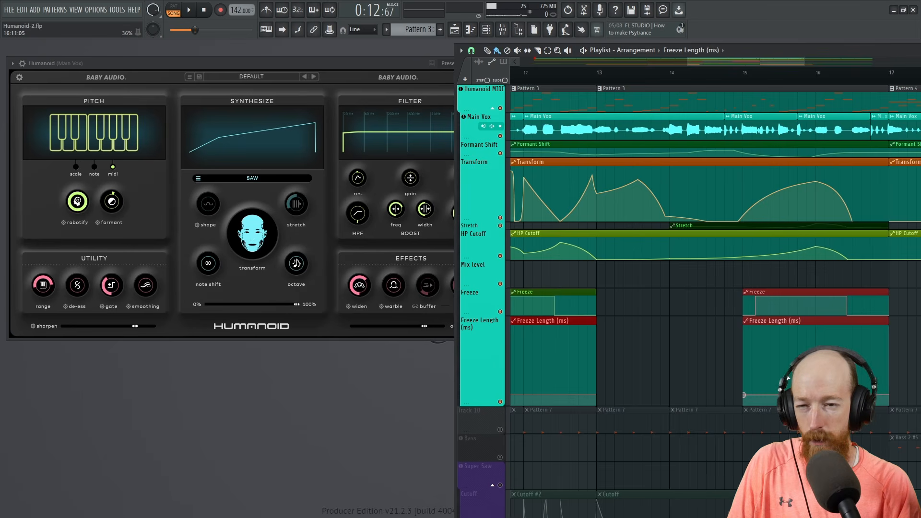
pyautogui.scroll(-1, 703, 301)
pyautogui.click(733, 321)
pyautogui.click(750, 334)
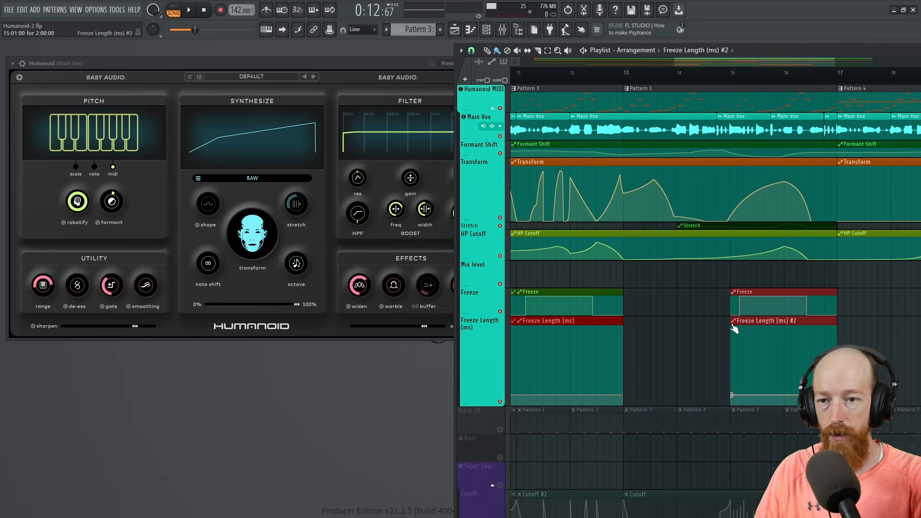
pyautogui.click(733, 321)
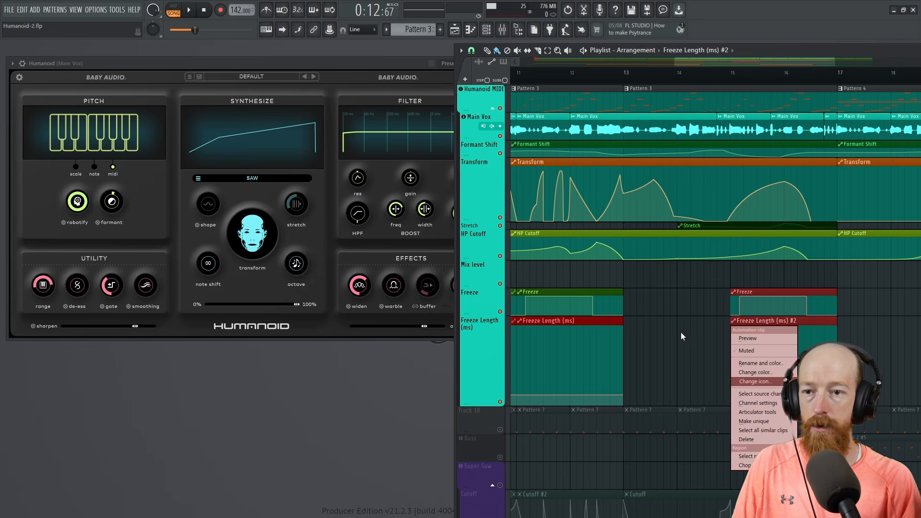
# Play the arrangement from bar 9 to hear the freeze effect through the clips at bar 15.
pyautogui.click(727, 65)
pyautogui.scroll(-4, 727, 65)
pyautogui.click(583, 82)
pyautogui.press('space')
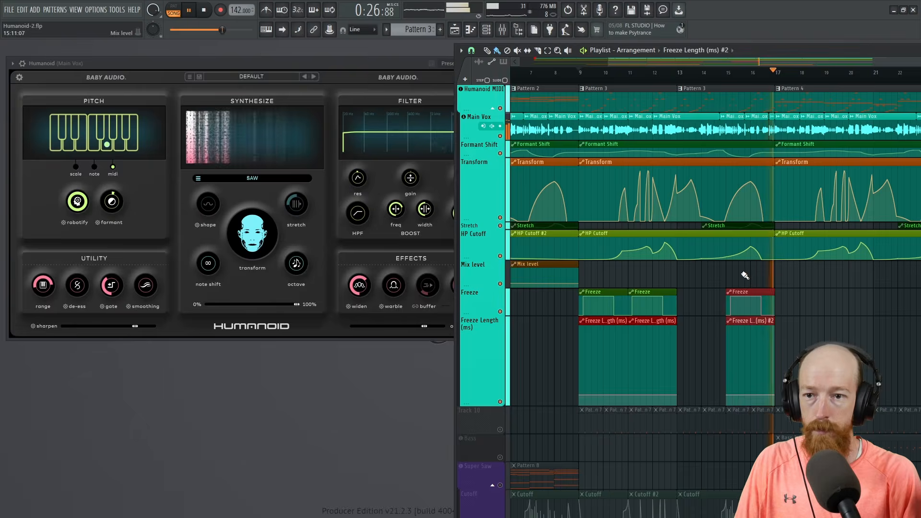
pyautogui.press('space')
# Add a raised point at bar 16 in the Freeze Length (ms) #2 clip, and select the four clips in bars 9 to 13.
pyautogui.scroll(4, 751, 307)
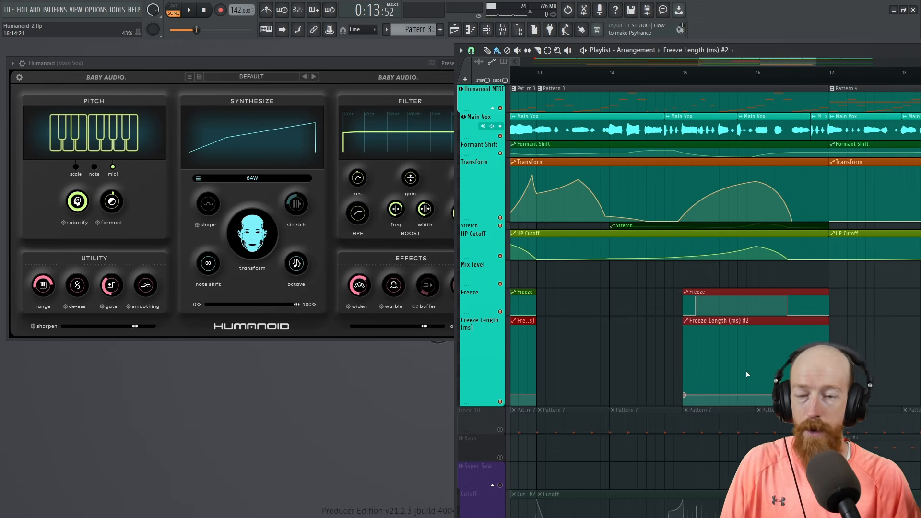
pyautogui.click(755, 382)
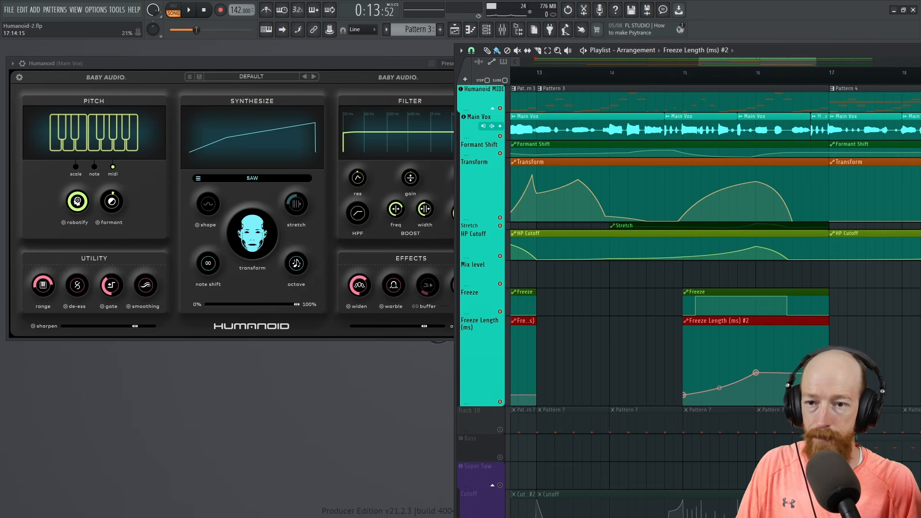
pyautogui.keyDown('ctrl'); pyautogui.scroll(-4, 675, 367); pyautogui.keyUp('ctrl')
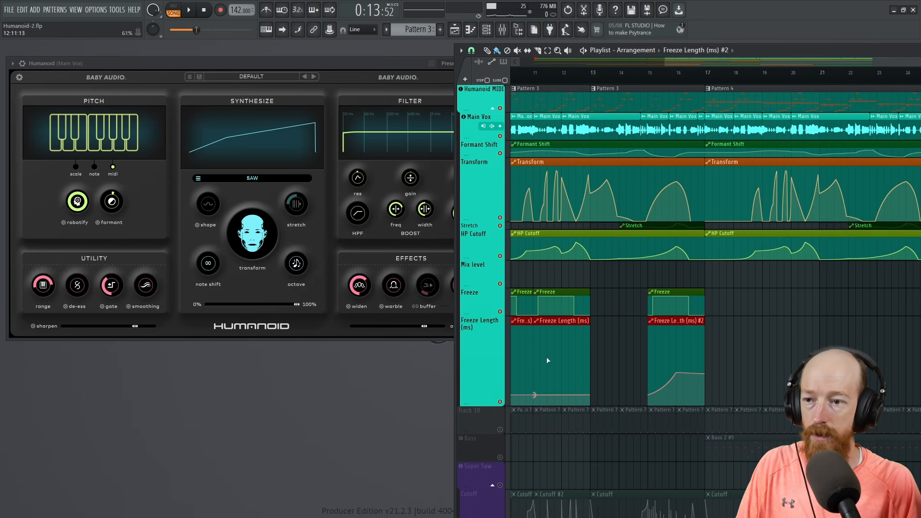
pyautogui.hscroll(-3, 654, 312)
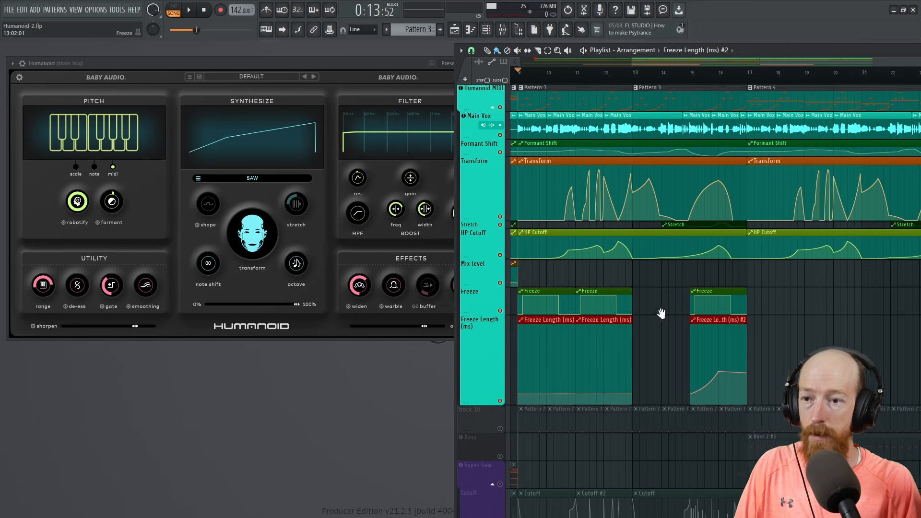
pyautogui.moveTo(539, 309); pyautogui.dragTo(676, 362)
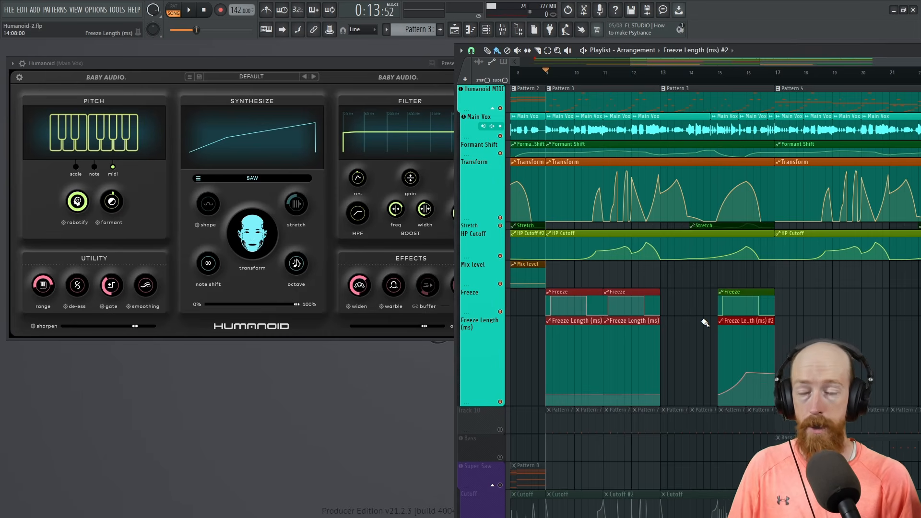
# Move the playback position to bar 14 and audition the vocal through the Freeze Length (ms) #2 ramp.
pyautogui.click(696, 72)
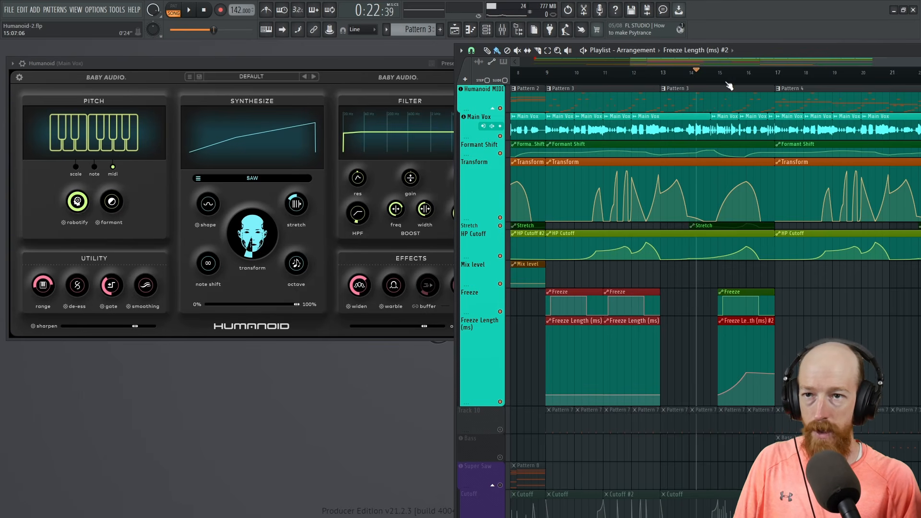
pyautogui.click(691, 80)
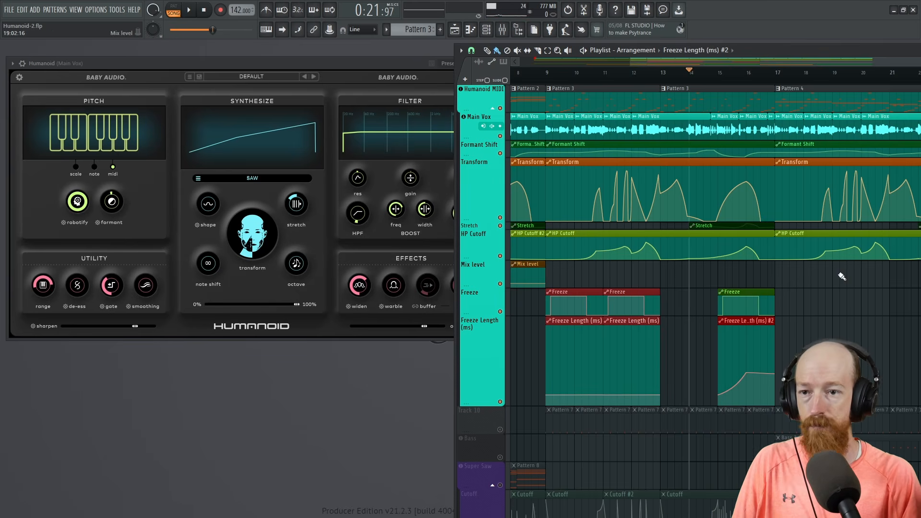
pyautogui.press('space')
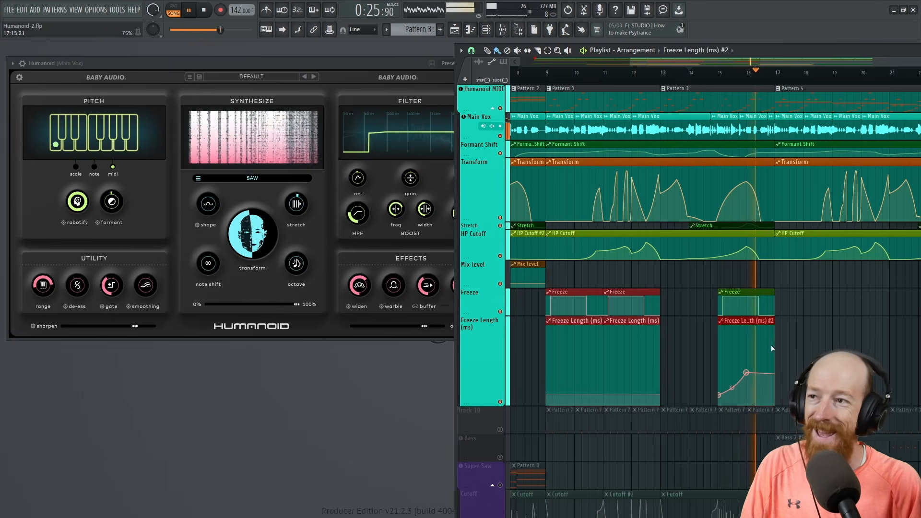
pyautogui.press('space')
# Reshape the Freeze Length (ms) #2 curve to stay flat until a steep rise just before bar 16, and audition it.
pyautogui.scroll(4, 732, 384)
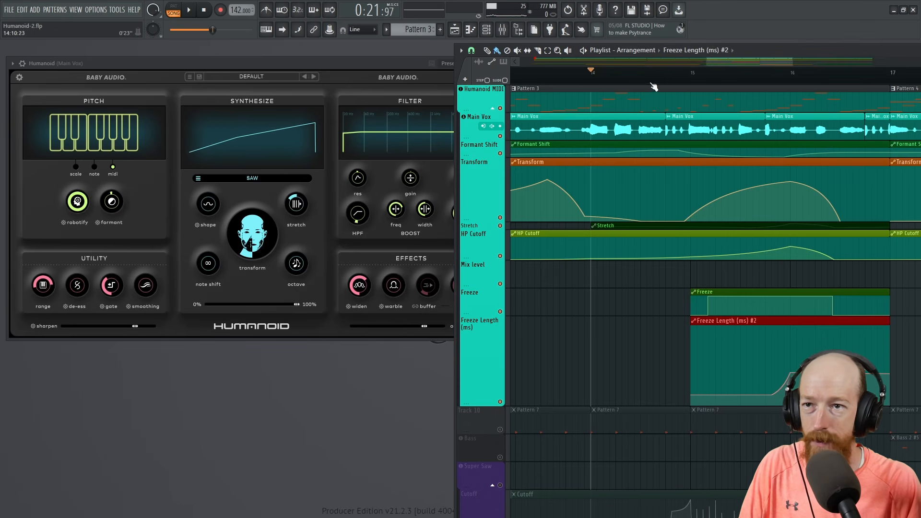
pyautogui.press('space')
pyautogui.moveTo(750, 287); pyautogui.dragTo(703, 294)
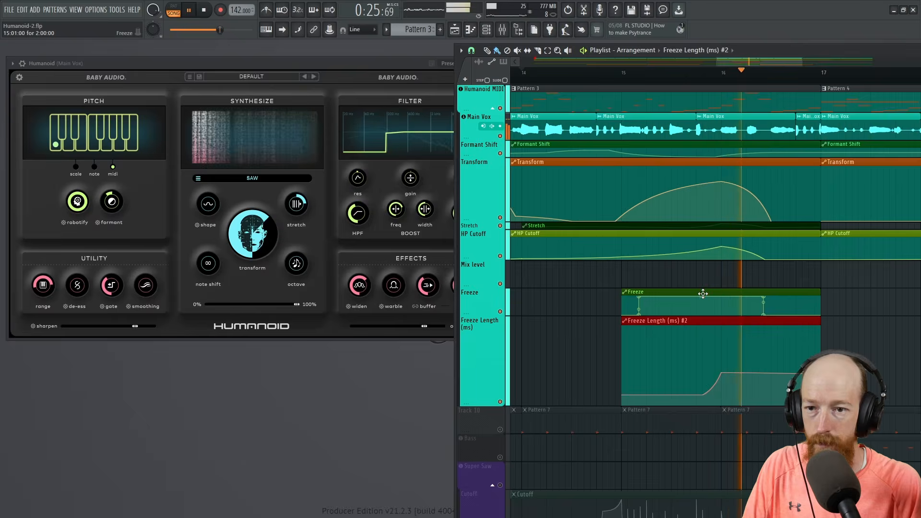
pyautogui.press('space')
# Raise the bar 16 point of the Freeze Length (ms) #2 clip further and audition the vocal from bar 14.
pyautogui.moveTo(724, 374); pyautogui.dragTo(722, 339)
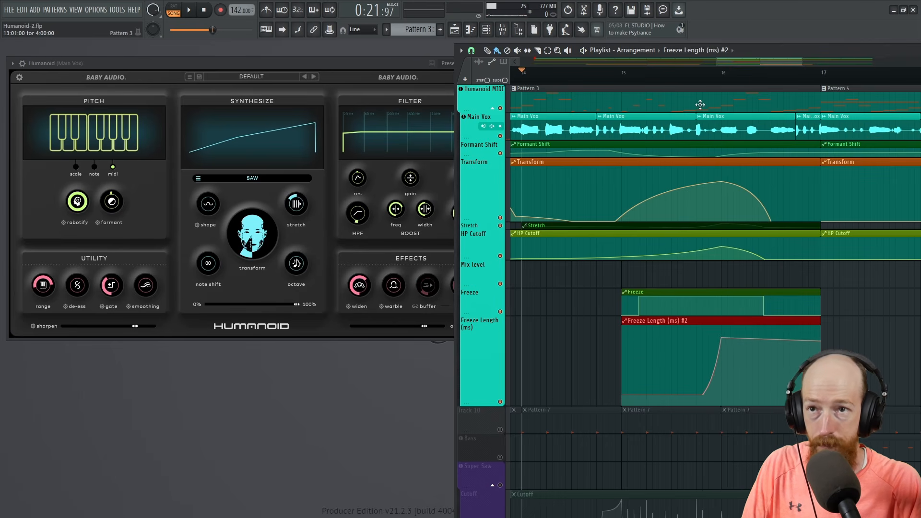
pyautogui.click(688, 76)
pyautogui.press('space')
pyautogui.press('space')
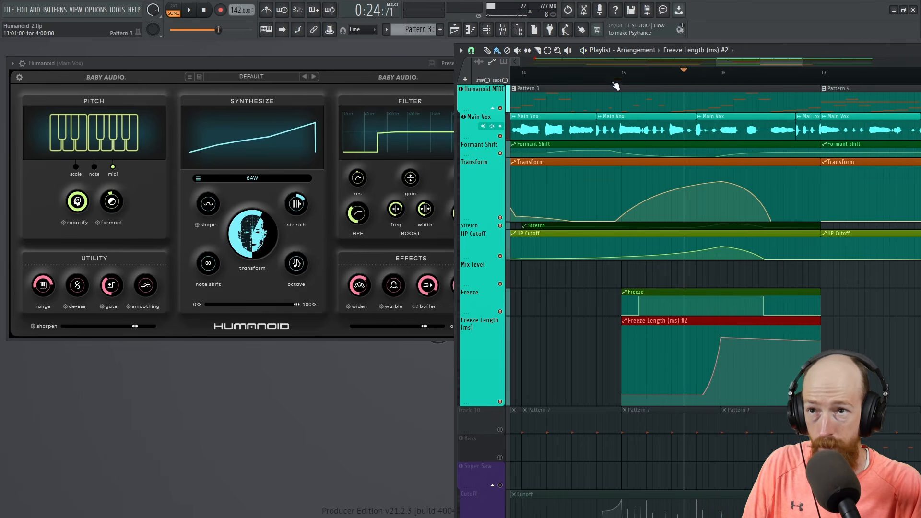
pyautogui.click(613, 75)
pyautogui.moveTo(613, 75); pyautogui.dragTo(529, 83)
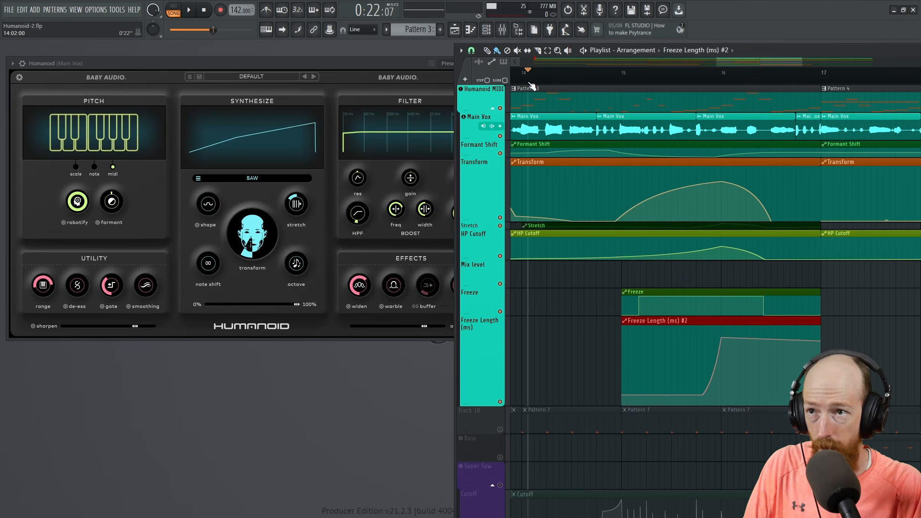
pyautogui.press('space')
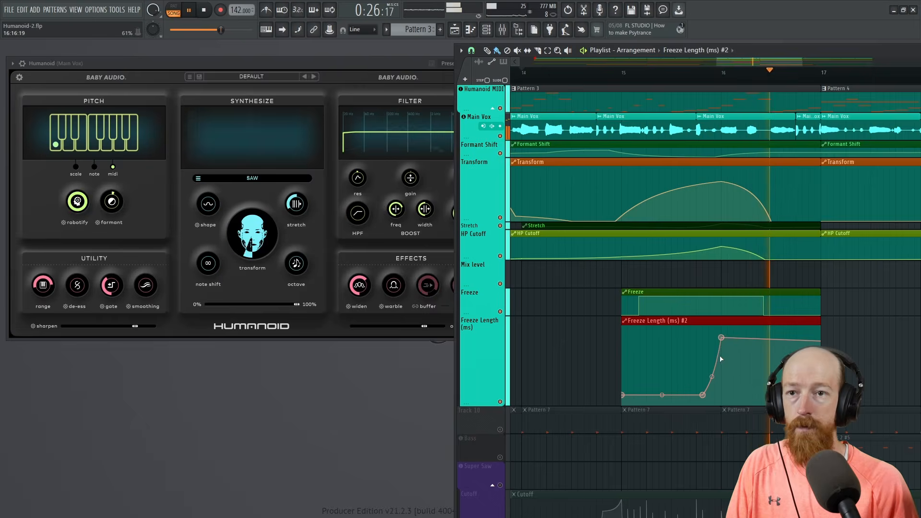
pyautogui.press('space')
# Drop the Freeze Length (ms) #2 curve straight back to its low level at bar 16 and audition the result.
pyautogui.moveTo(748, 377); pyautogui.dragTo(722, 393)
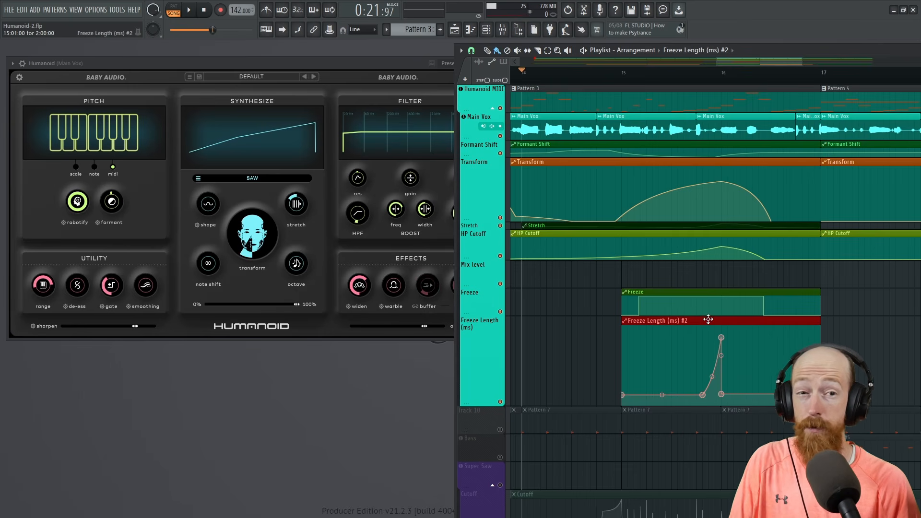
pyautogui.press('space')
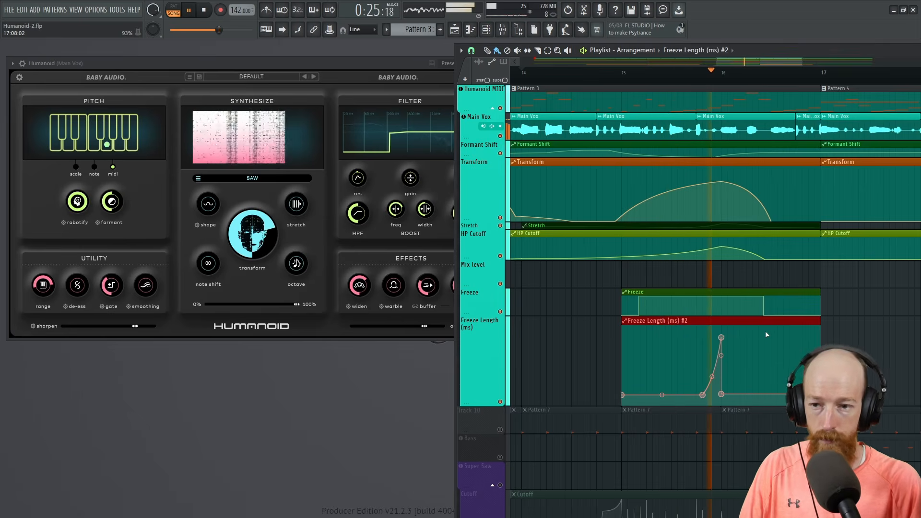
pyautogui.press('space')
# Move the playback position to bar 17 and audition the Pattern 4 section of the vocal.
pyautogui.scroll(-3, 734, 352)
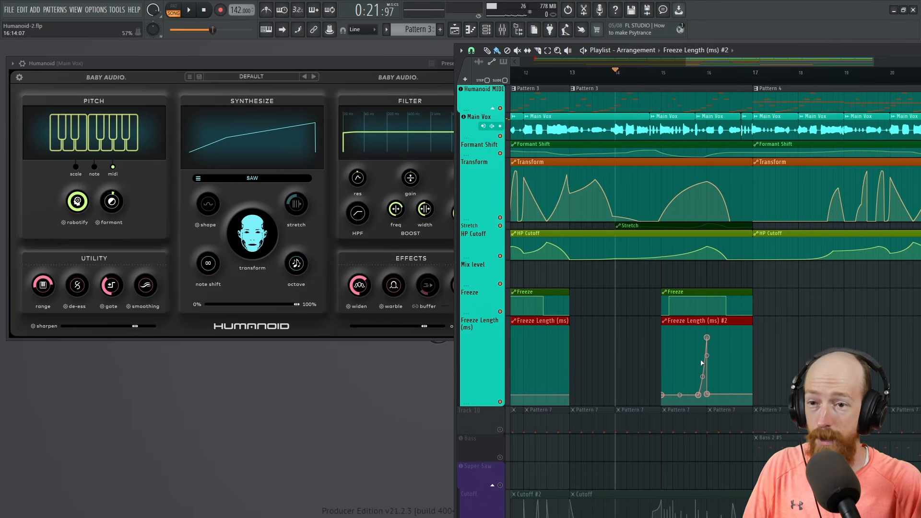
pyautogui.scroll(-2, 644, 339)
pyautogui.moveTo(645, 339); pyautogui.dragTo(700, 340)
pyautogui.moveTo(845, 333); pyautogui.dragTo(695, 328)
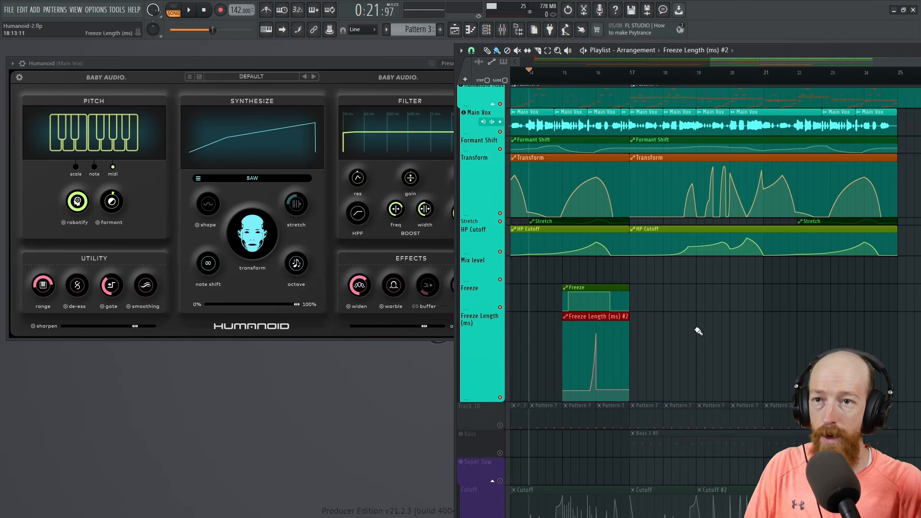
pyautogui.scroll(-2, 698, 331)
pyautogui.scroll(1, 722, 323)
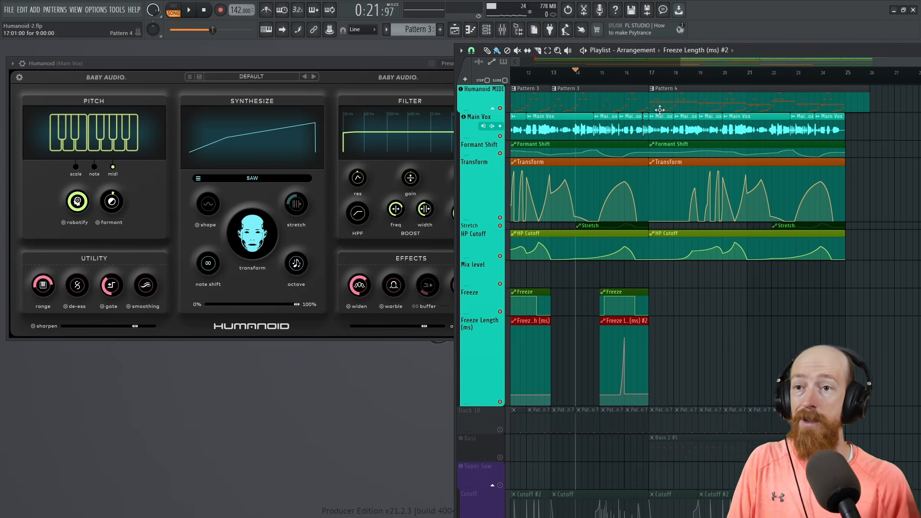
pyautogui.scroll(4, 655, 124)
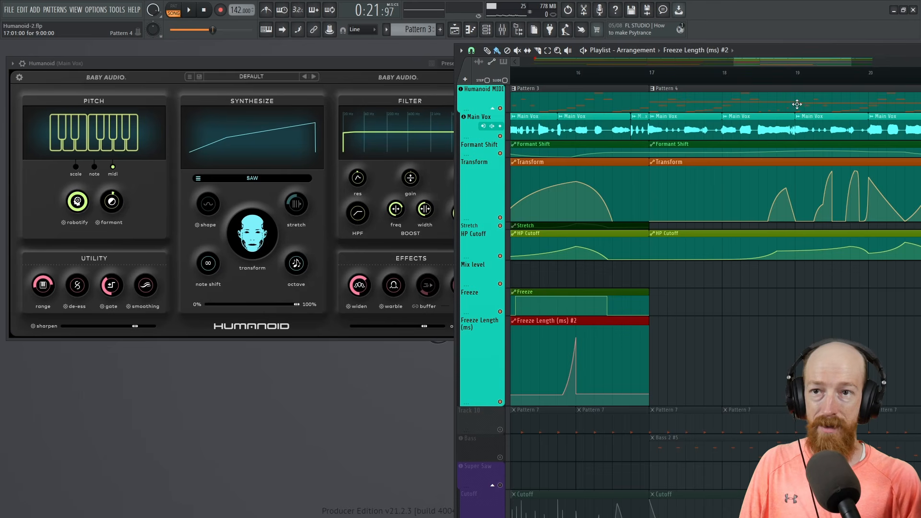
pyautogui.scroll(-5, 708, 139)
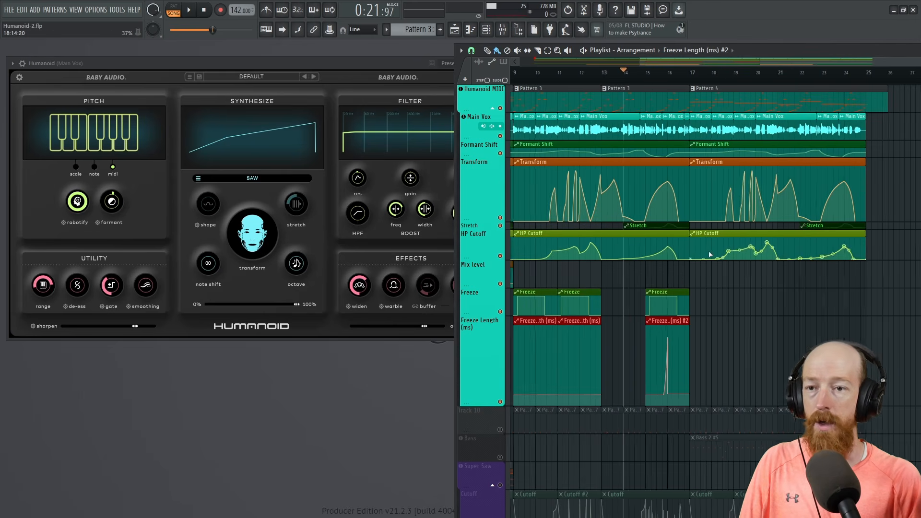
pyautogui.click(691, 74)
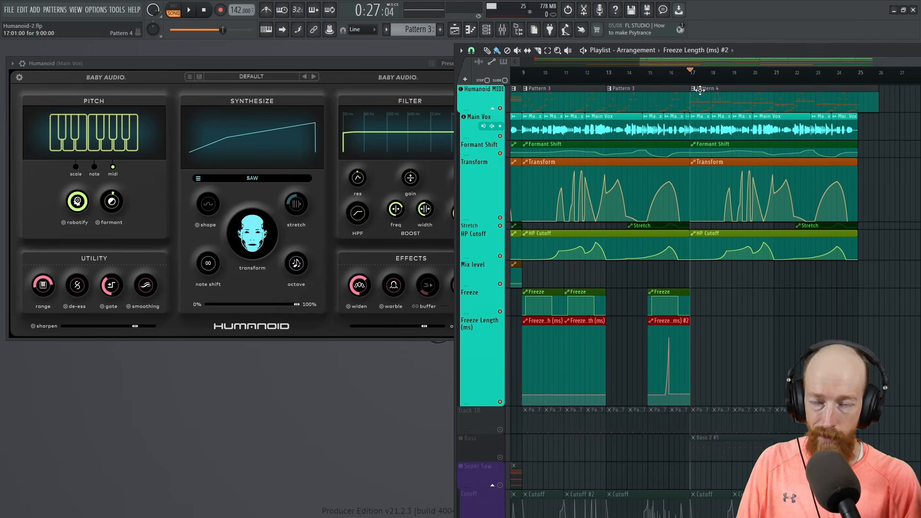
pyautogui.press('space')
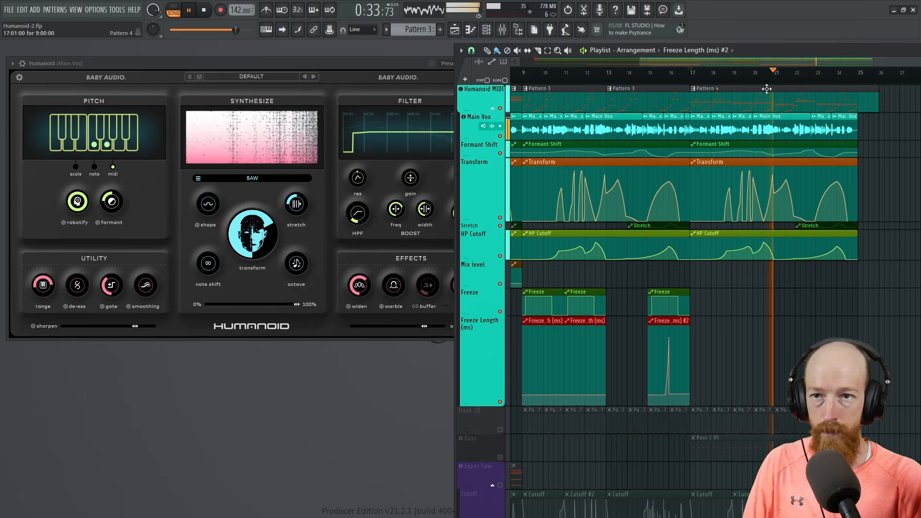
pyautogui.press('space')
# Copy the bar 15 Freeze and Freeze Length (ms) #2 clips into the Pattern 4 section, starting at 19:13 just before bar 20.
pyautogui.click(765, 75)
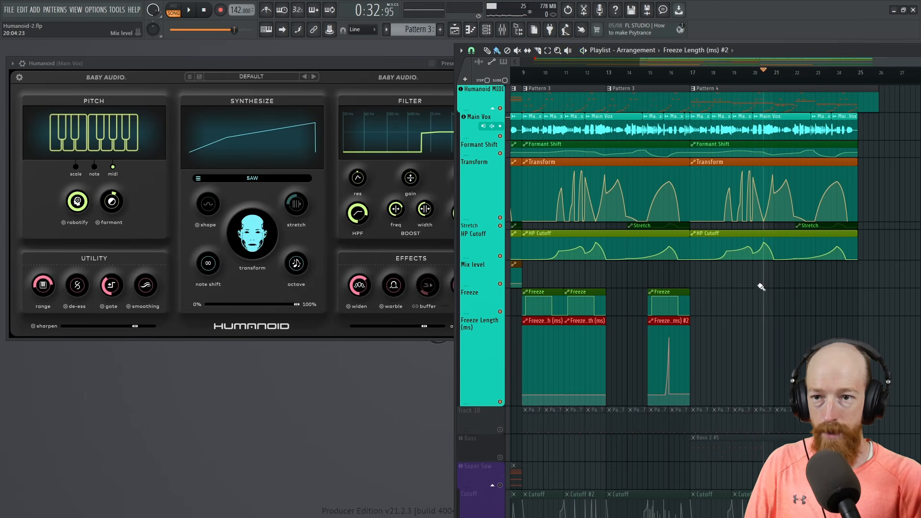
pyautogui.moveTo(677, 291)
pyautogui.mouseDown()
pyautogui.moveTo(752, 296)
pyautogui.moveTo(680, 331)
pyautogui.moveTo(783, 294)
pyautogui.mouseUp()
pyautogui.rightClick(747, 293)
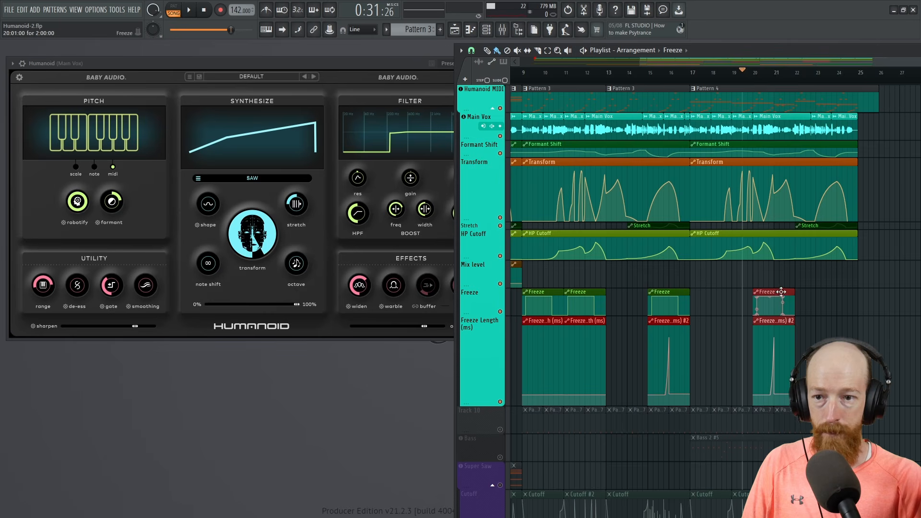
pyautogui.scroll(2, 783, 317)
pyautogui.scroll(1, 782, 318)
pyautogui.moveTo(770, 294)
pyautogui.mouseDown()
pyautogui.moveTo(744, 292)
pyautogui.moveTo(753, 292)
pyautogui.mouseUp()
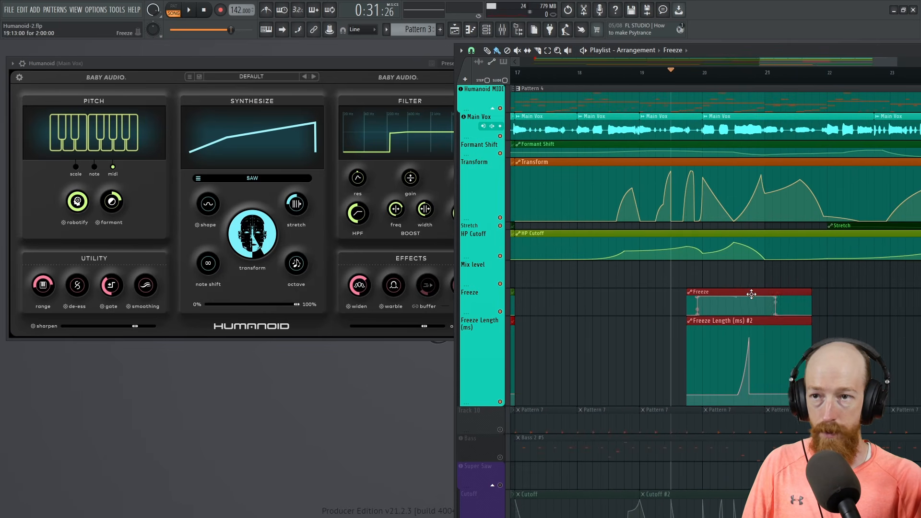
# Audition the copied freeze clips with playback starting from bar 19.
pyautogui.click(640, 79)
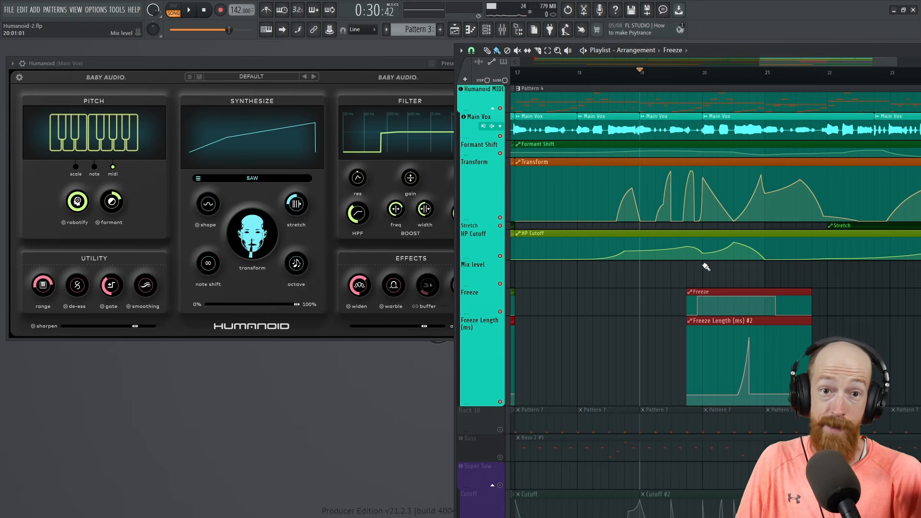
pyautogui.press('space')
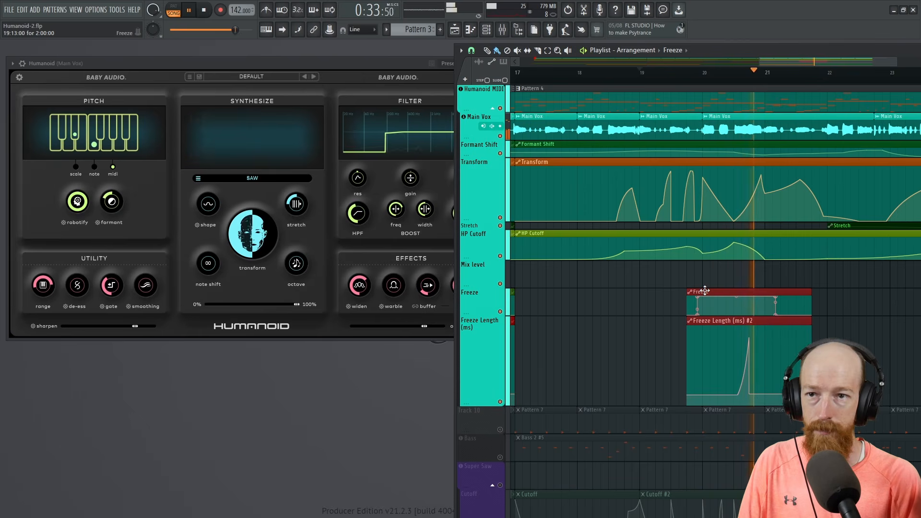
pyautogui.press('space')
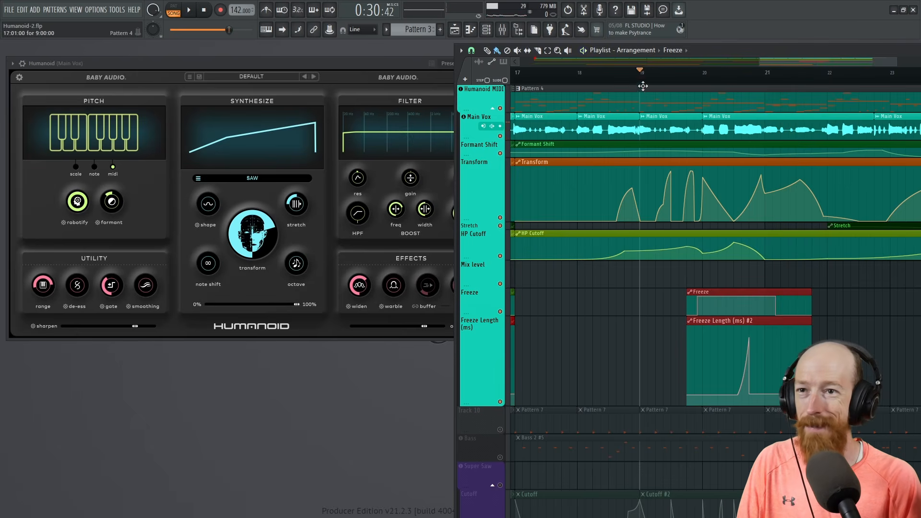
# Nudge both copied freeze clips slightly later to start at 19:15, and audition them from bar 19.
pyautogui.moveTo(751, 291); pyautogui.dragTo(759, 292)
pyautogui.press('space')
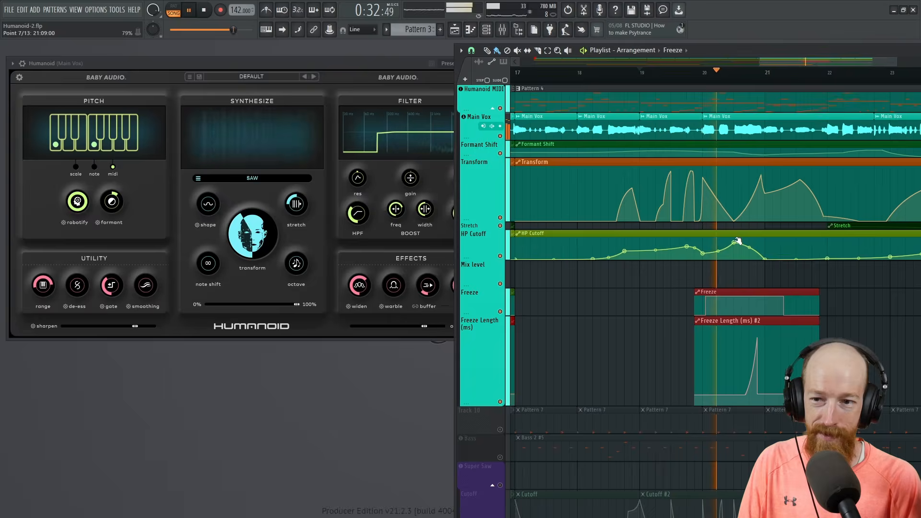
pyautogui.press('space')
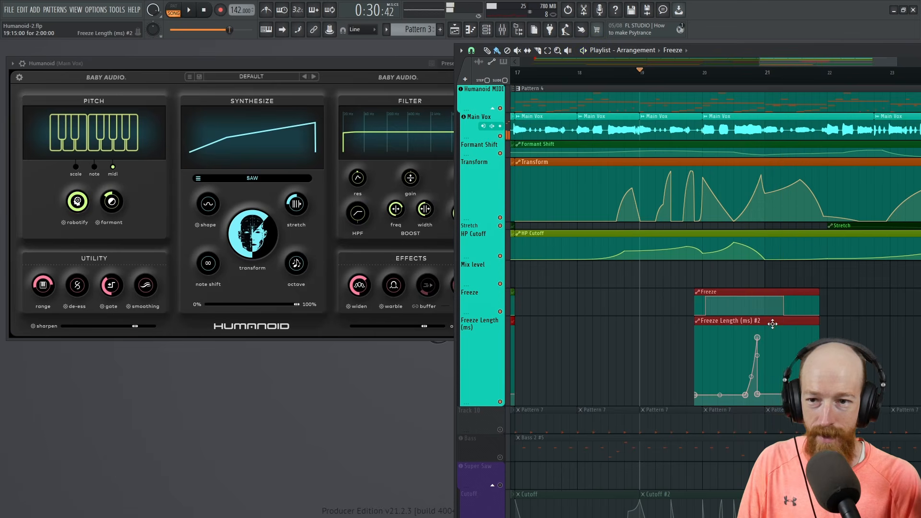
# Make the copied Freeze and Freeze Length (ms) #2 clips unique so they can be edited independently.
pyautogui.rightClick(699, 293)
pyautogui.click(717, 392)
pyautogui.rightClick(697, 320)
pyautogui.click(717, 417)
# Shorten the active section of Freeze #2 to about half a bar, shift Freeze Length (ms) #3 half a bar earlier, and audition.
pyautogui.moveTo(785, 296); pyautogui.dragTo(738, 294)
pyautogui.moveTo(784, 316); pyautogui.dragTo(730, 320)
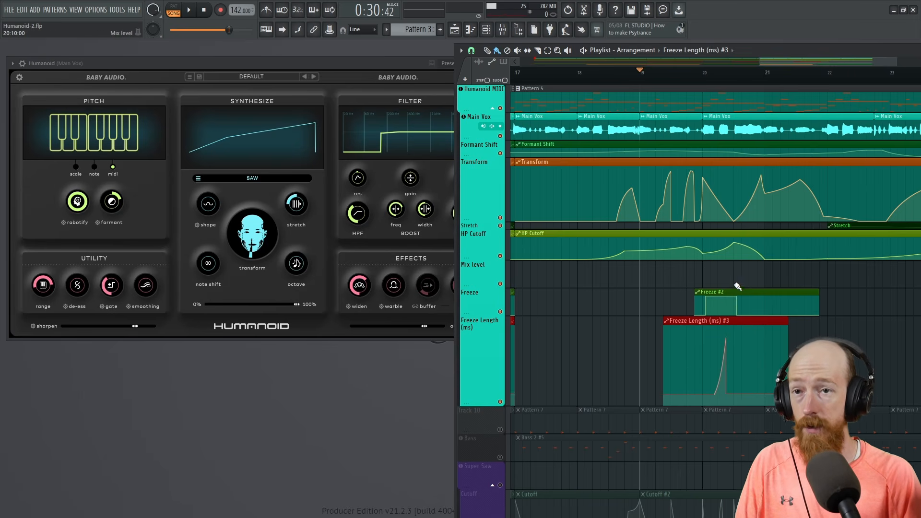
pyautogui.press('space')
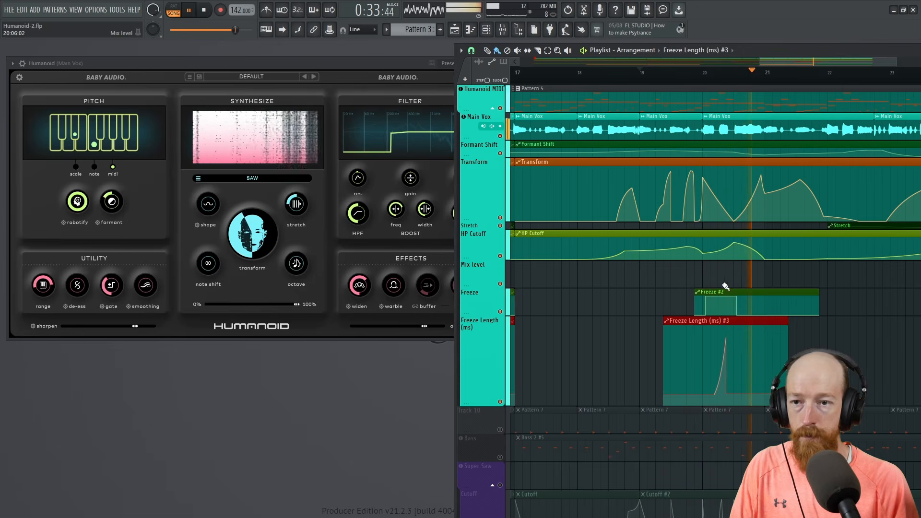
pyautogui.press('space')
# Shift the Freeze #2 and Freeze Length (ms) #3 clips later towards bar 21 and audition them from bar 19.
pyautogui.moveTo(726, 291); pyautogui.dragTo(766, 292)
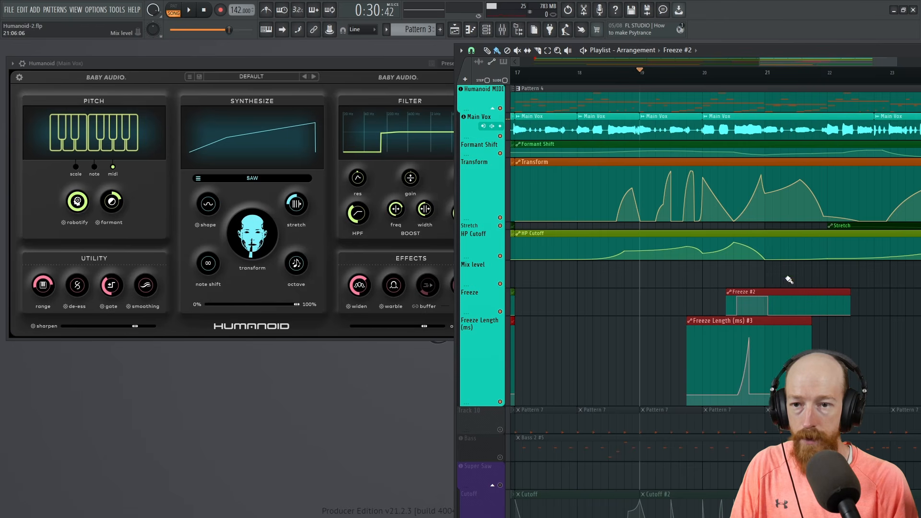
pyautogui.press('space')
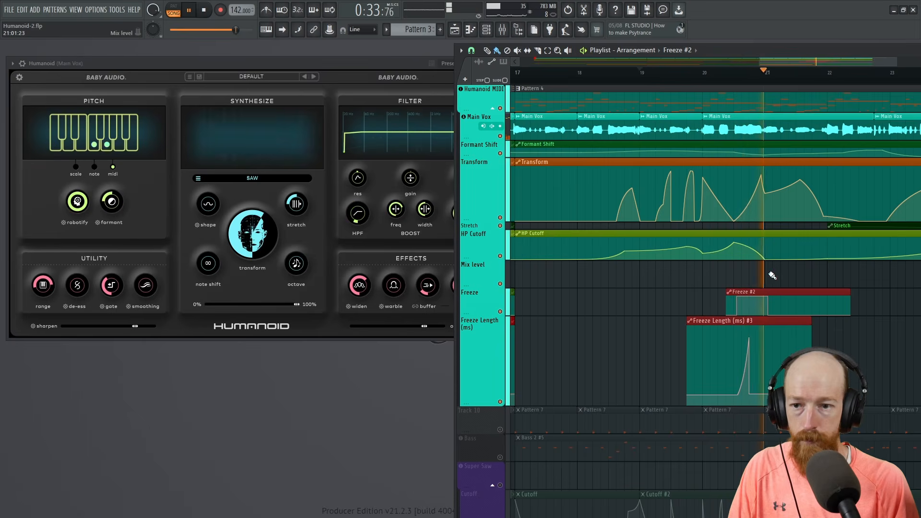
pyautogui.press('space')
# Replace the steep peak in Freeze Length (ms) #3 with a gentle rise to a plateau, and audition it from bar 20.
pyautogui.click(748, 356)
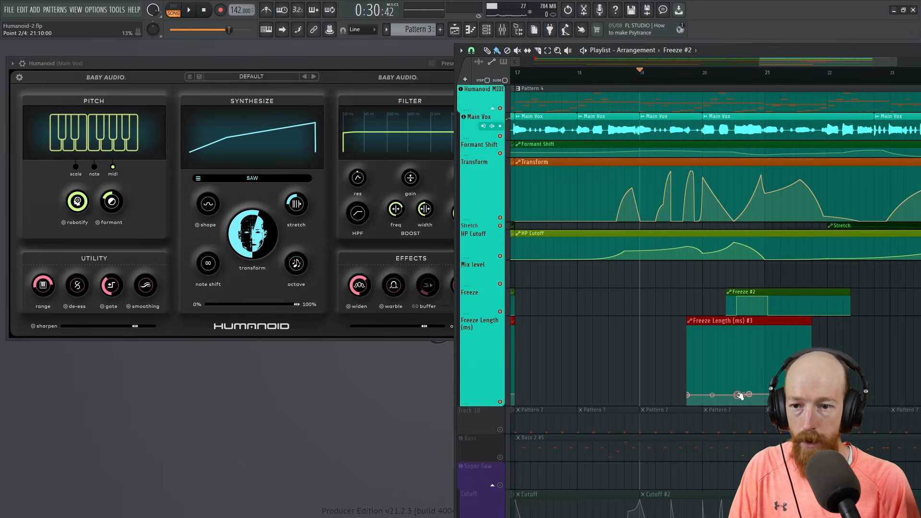
pyautogui.moveTo(738, 394); pyautogui.dragTo(737, 373)
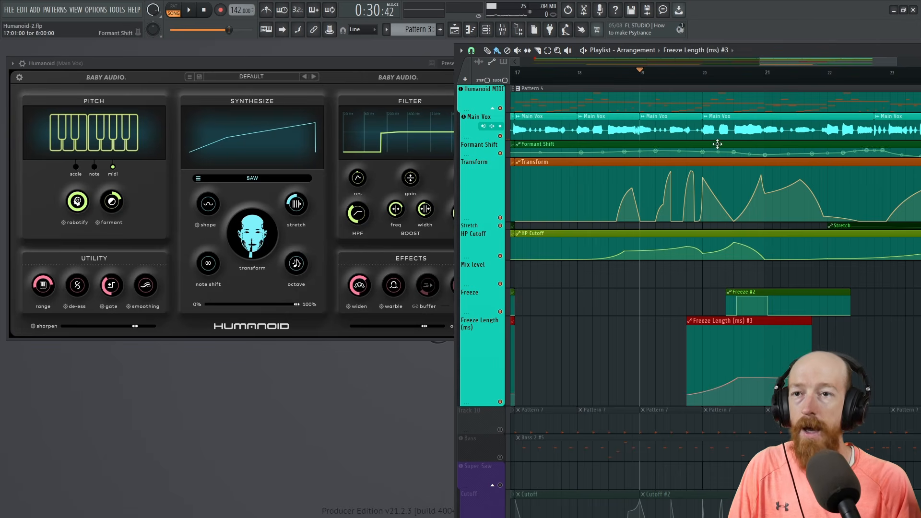
pyautogui.click(704, 74)
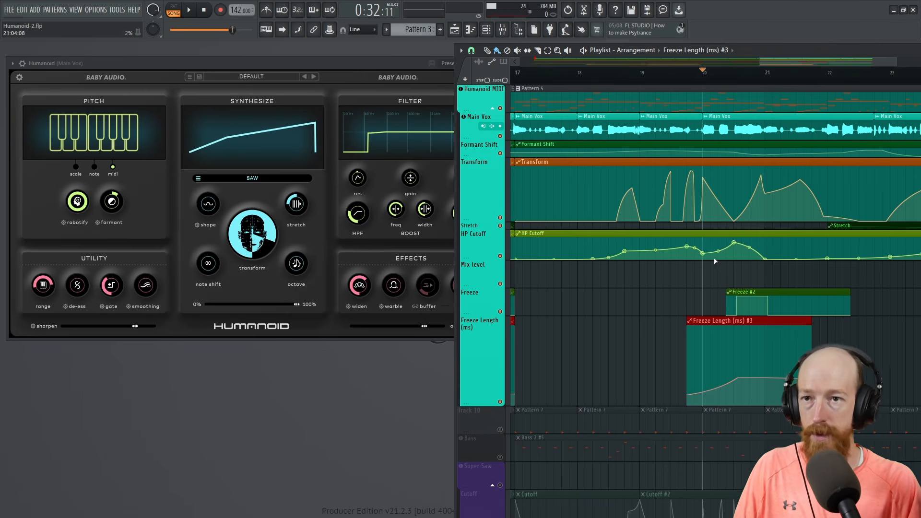
pyautogui.press('space')
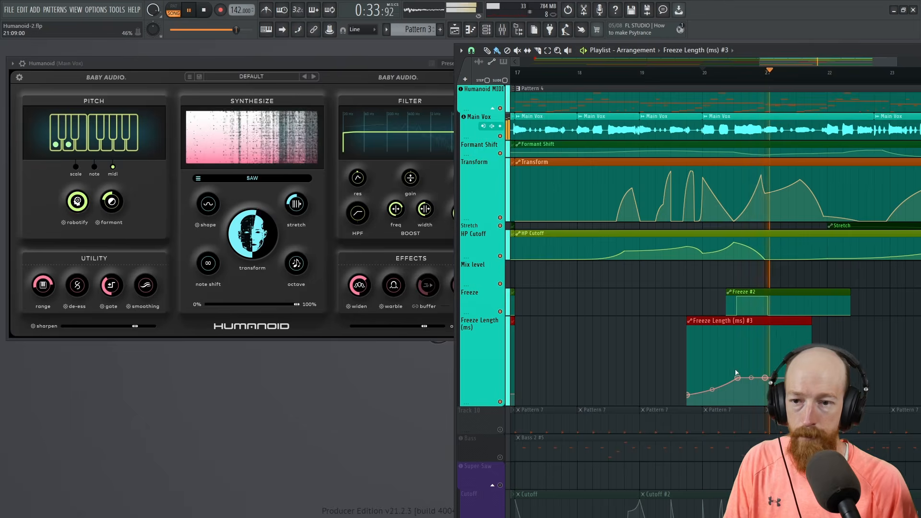
pyautogui.press('space')
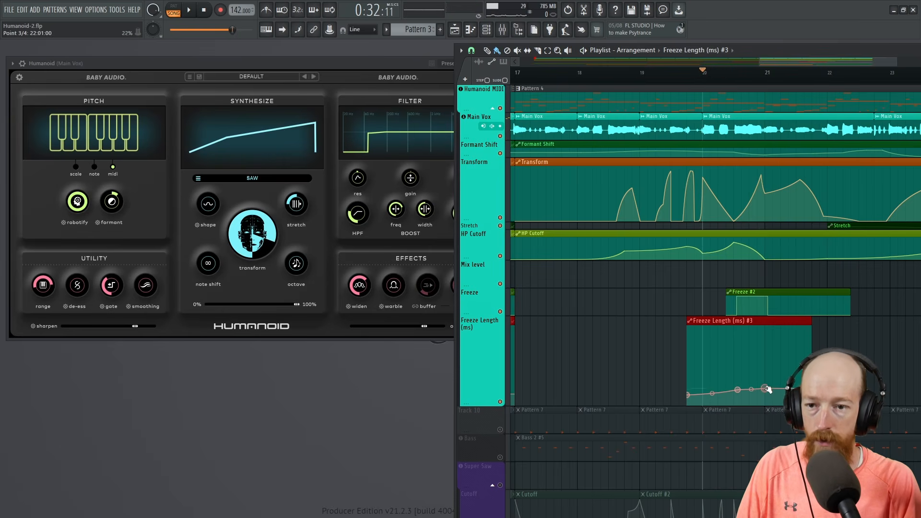
# Lower the Freeze Length (ms) #3 plateau in stages to about 10%, auditioning the vocal from bar 20.
pyautogui.press('space')
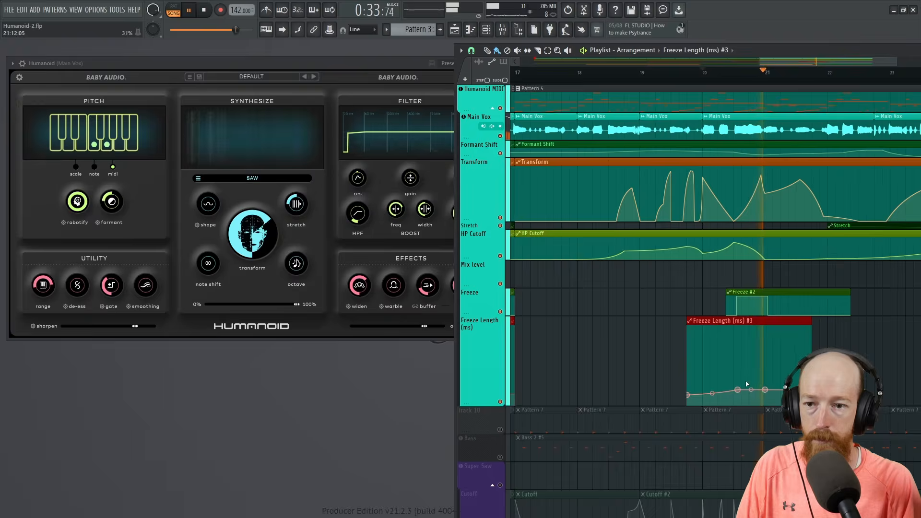
pyautogui.press('space')
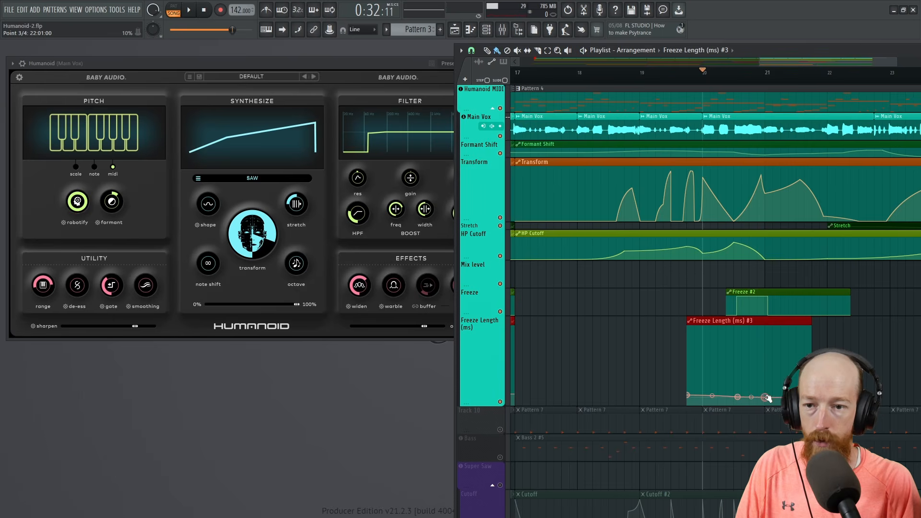
pyautogui.press('space')
pyautogui.press('space')
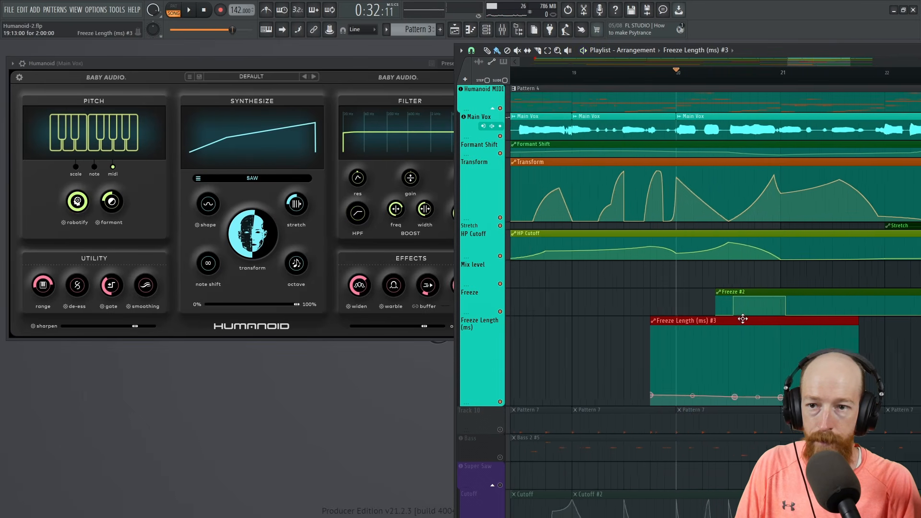
# Select the Freeze #2 and Freeze Length (ms) #3 clips together, nudge them slightly later, and audition from bar 20.
pyautogui.scroll(4, 750, 311)
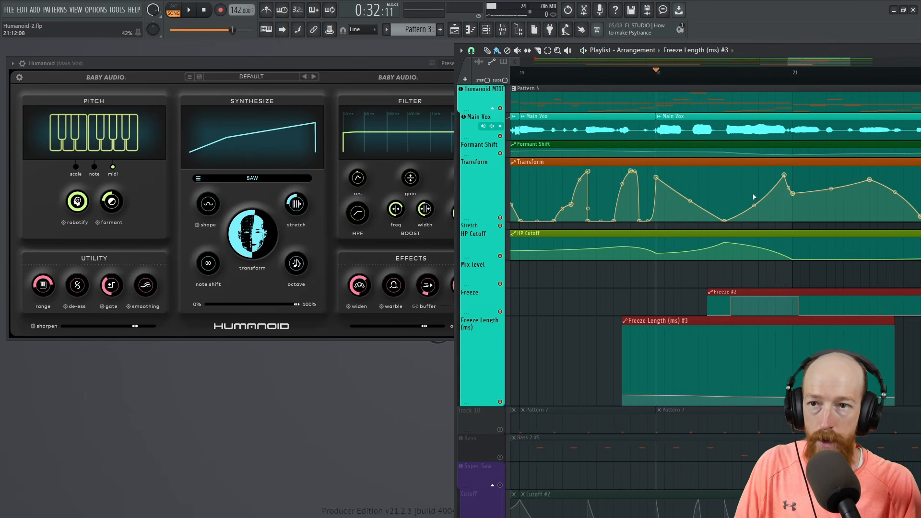
pyautogui.scroll(-4, 763, 290)
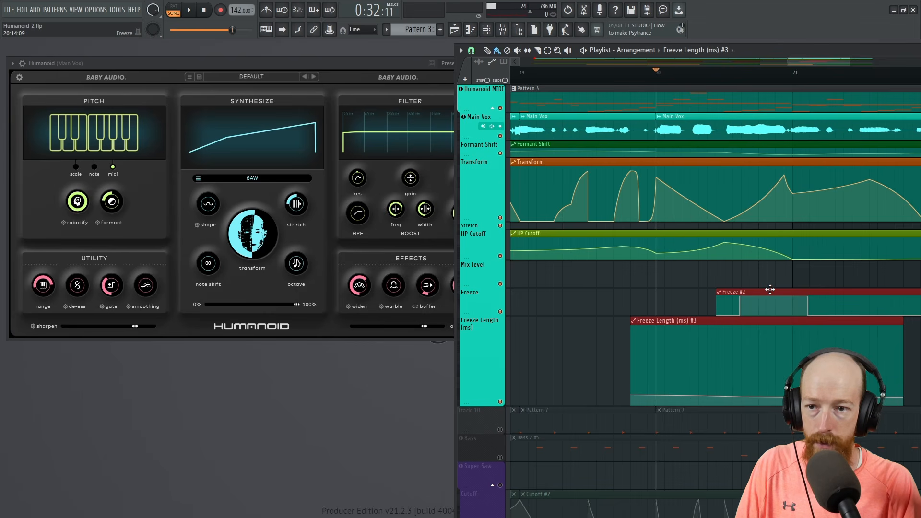
pyautogui.press('space')
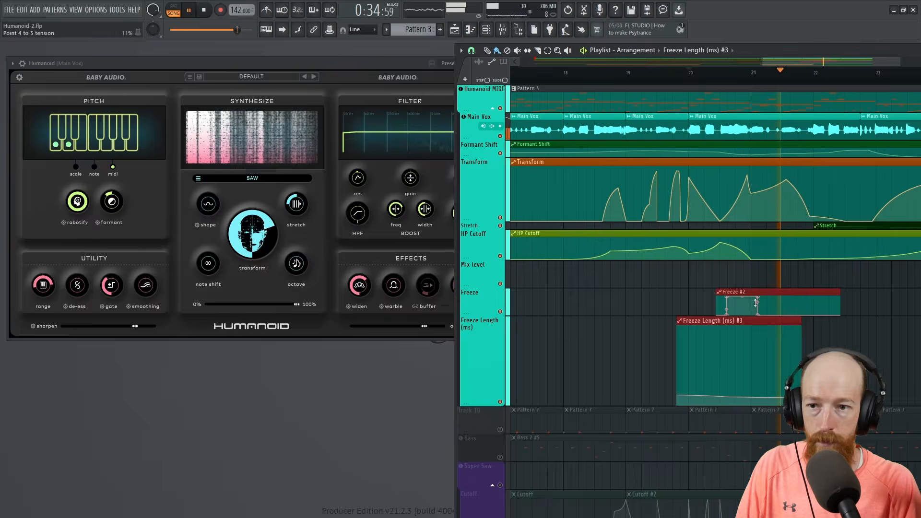
pyautogui.press('space')
# Move the drop-off of the Freeze #2 curve earlier so the freeze ends right at bar 21, and audition it.
pyautogui.scroll(4, 766, 309)
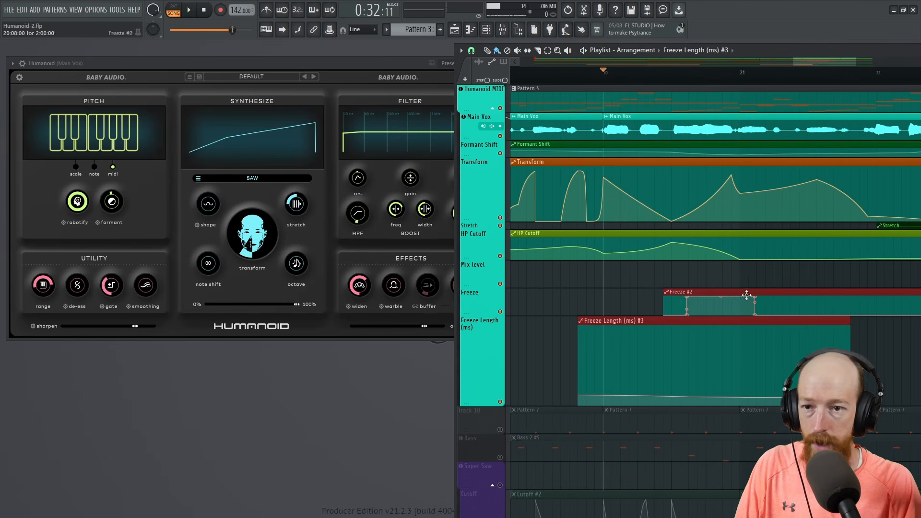
pyautogui.click(738, 296)
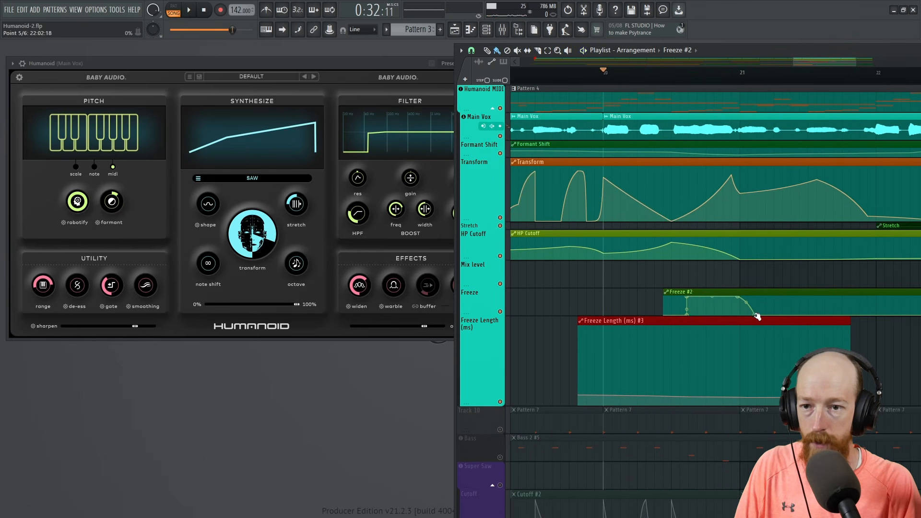
pyautogui.scroll(-4, 719, 267)
pyautogui.press('space')
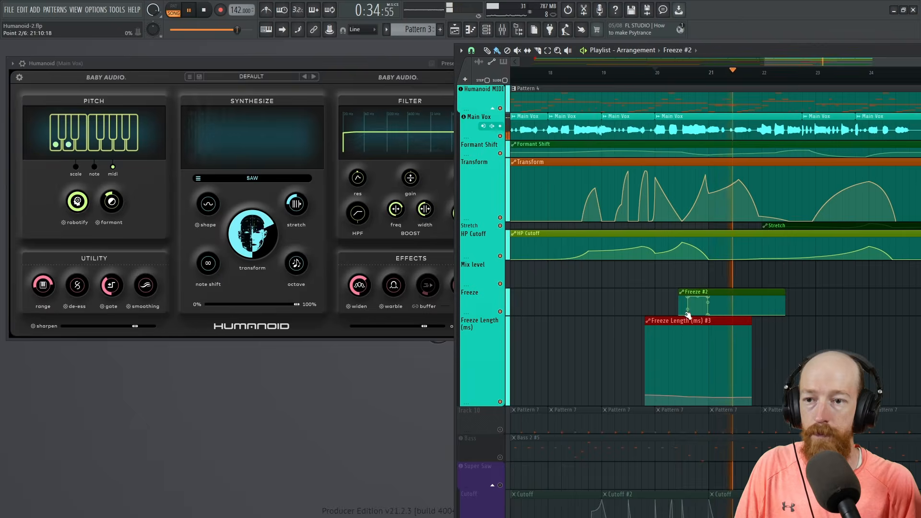
pyautogui.press('space')
# Add a rectangular block to the Freeze Length (ms) #3 curve just before bar 21, start it slightly earlier, and audition it from bar 20.
pyautogui.scroll(4, 695, 392)
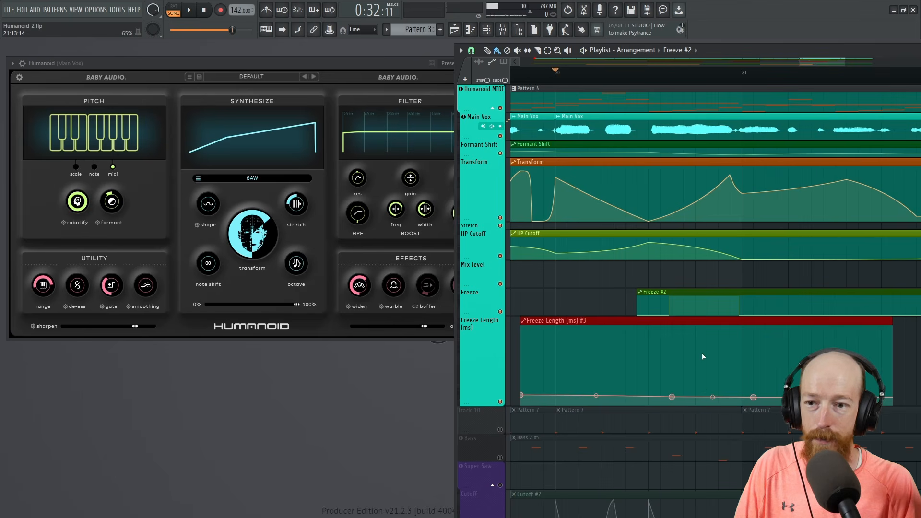
pyautogui.click(706, 393)
pyautogui.moveTo(711, 398); pyautogui.dragTo(740, 350)
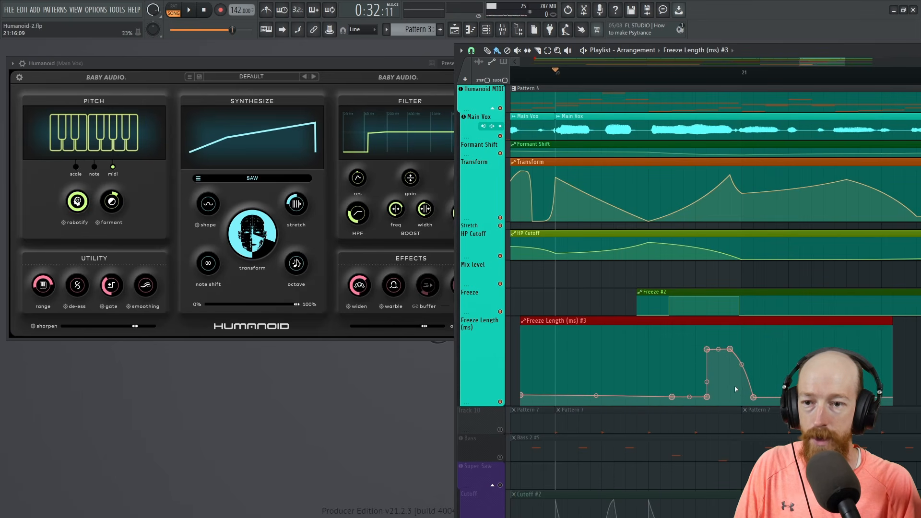
pyautogui.moveTo(741, 394); pyautogui.dragTo(742, 399)
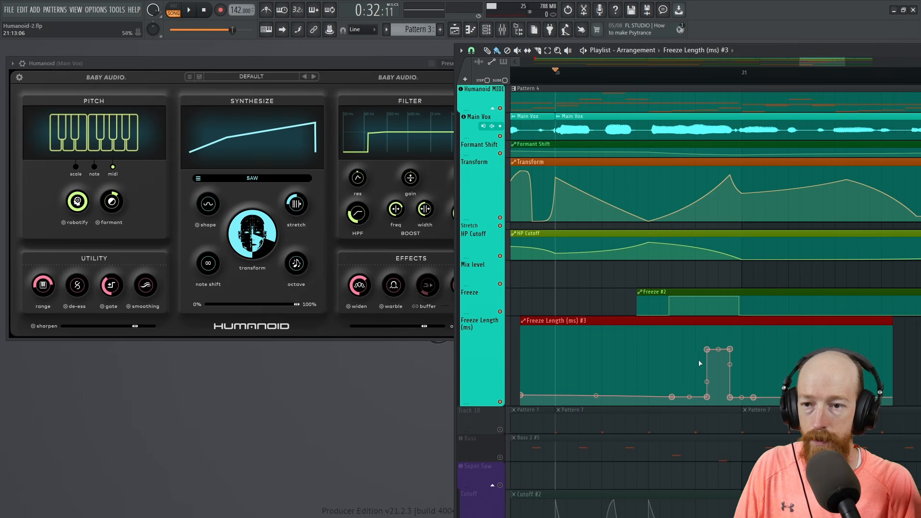
pyautogui.moveTo(708, 398); pyautogui.dragTo(692, 397)
pyautogui.moveTo(707, 349); pyautogui.dragTo(695, 349)
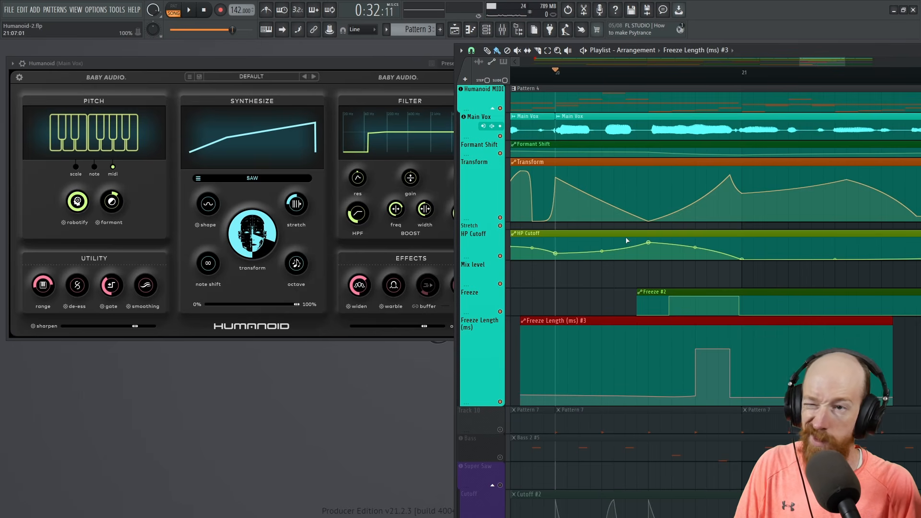
pyautogui.press('space')
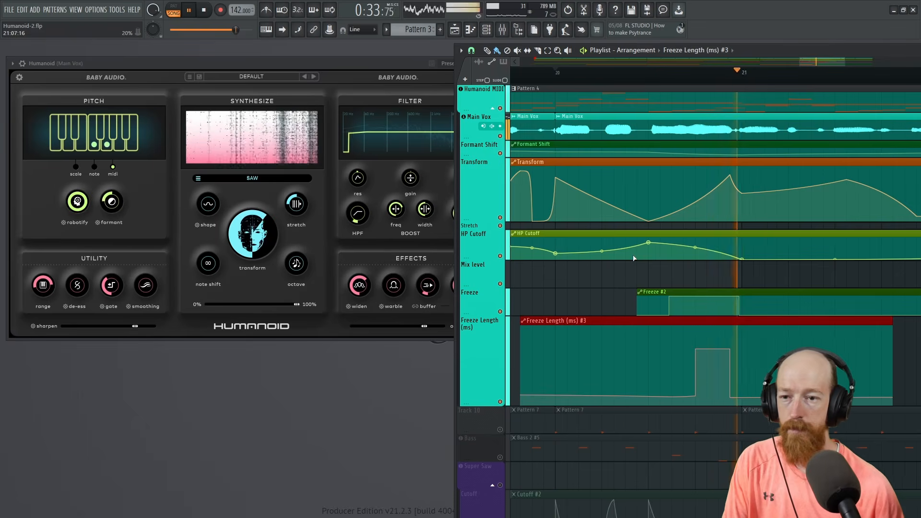
pyautogui.press('space')
# Lower the top of the Freeze Length (ms) #3 block in stages to about a third of full height, auditioning from bar 20.
pyautogui.moveTo(697, 350); pyautogui.dragTo(695, 370)
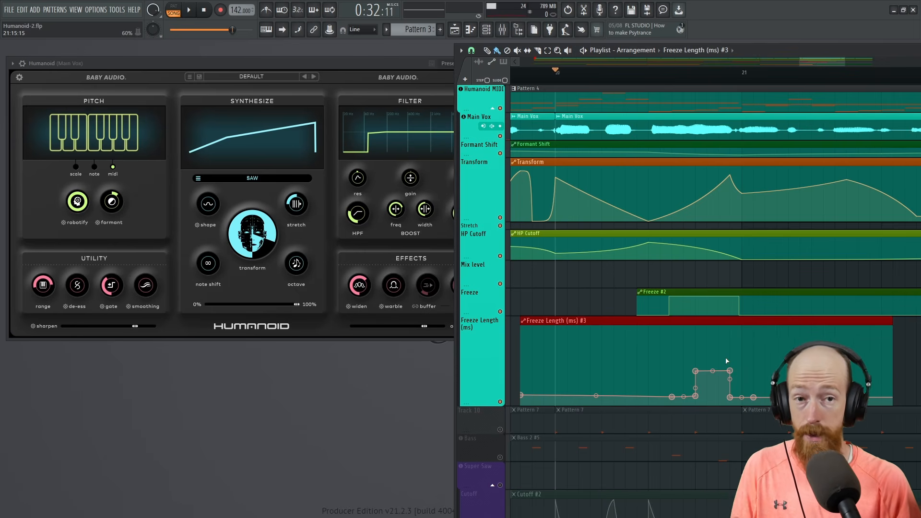
pyautogui.press('space')
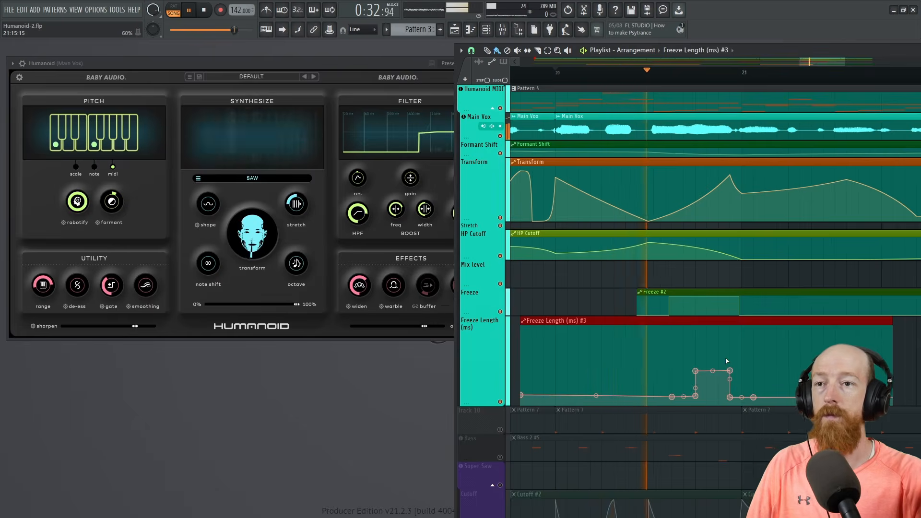
pyautogui.press('space')
pyautogui.moveTo(696, 372); pyautogui.dragTo(697, 380)
pyautogui.press('space')
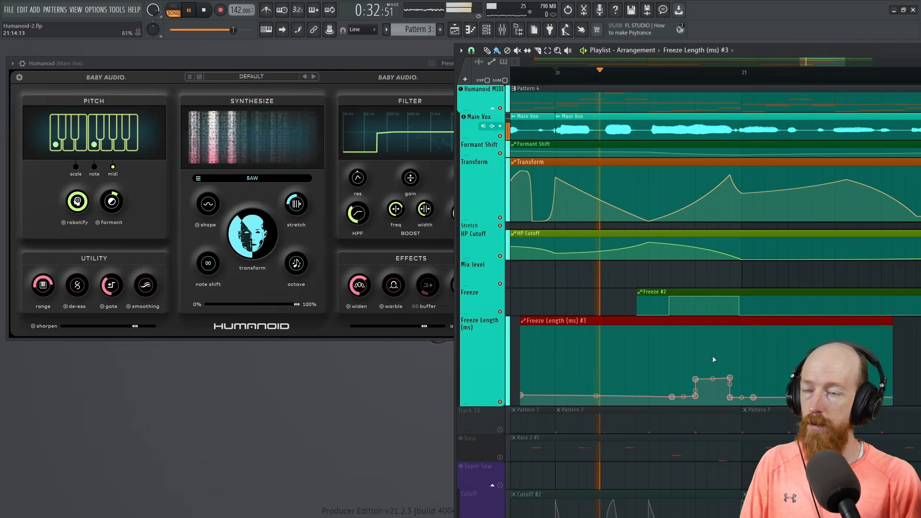
pyautogui.press('space')
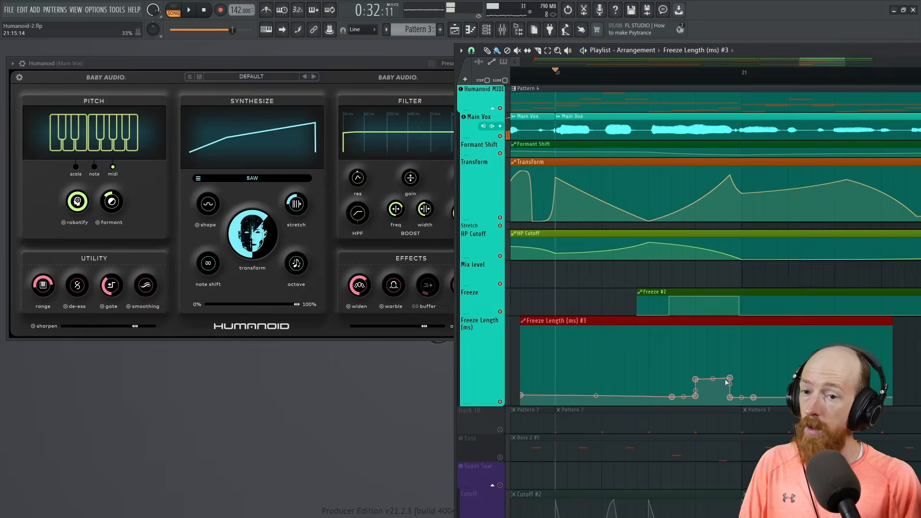
# Raise the end of the Freeze Length (ms) #3 block to maximum so its top ramps upward, and audition it.
pyautogui.moveTo(730, 365); pyautogui.dragTo(730, 327)
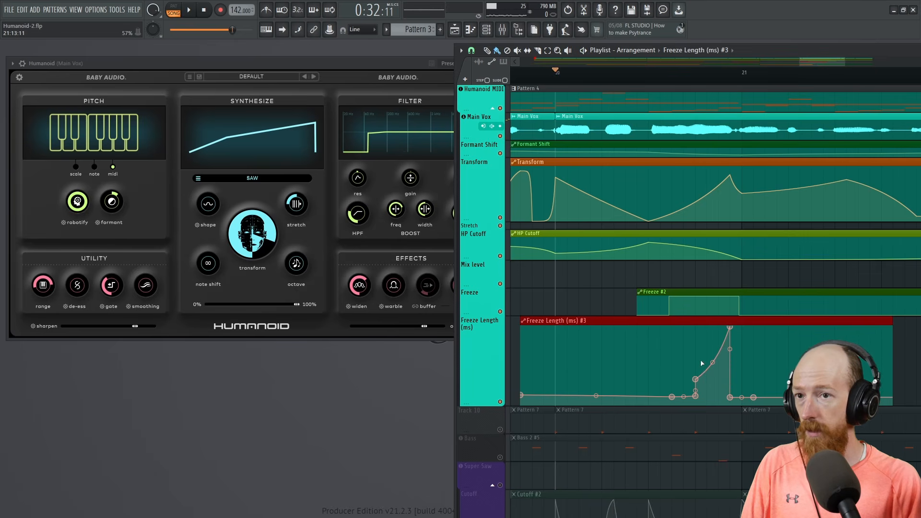
pyautogui.press('space')
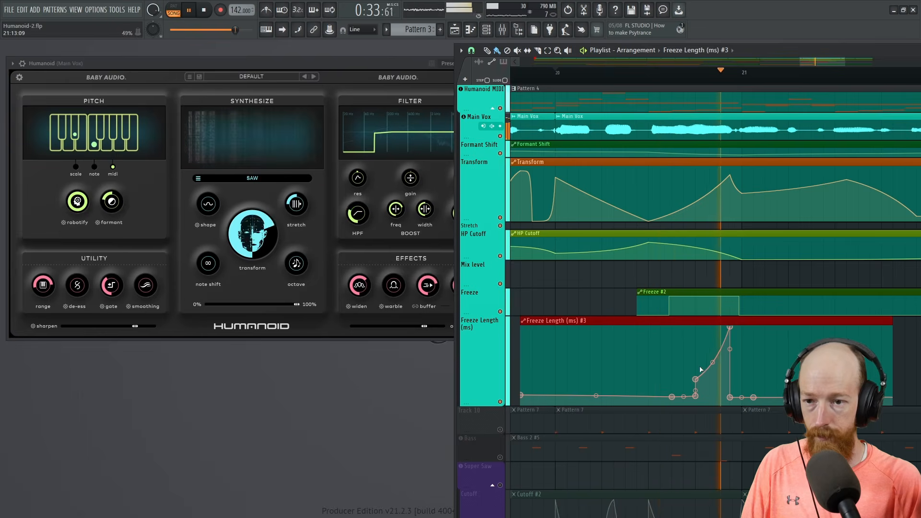
pyautogui.press('space')
pyautogui.press('space')
# Raise the start of the Freeze Length (ms) #3 block to 100% for a full-height rectangle, and audition it from bar 20.
pyautogui.moveTo(696, 380); pyautogui.dragTo(696, 327)
pyautogui.press('space')
pyautogui.rightClick(697, 382)
pyautogui.press('space')
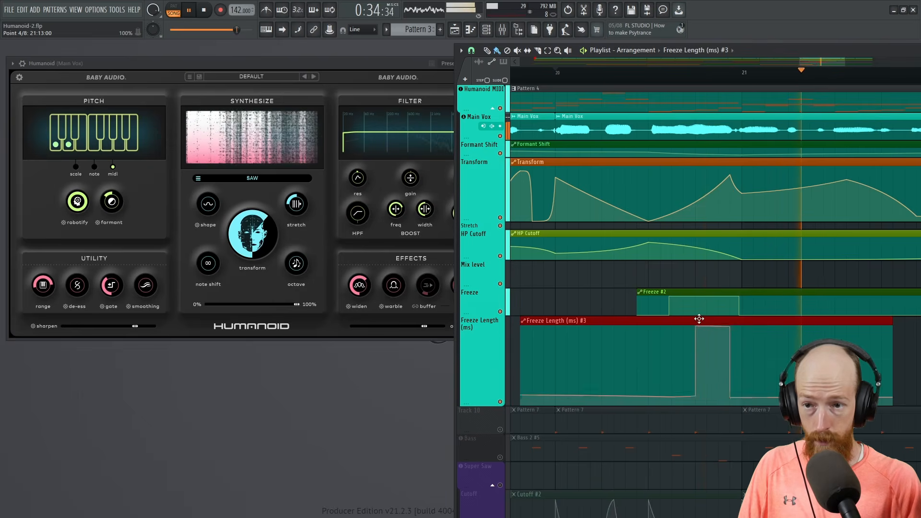
pyautogui.press('space')
pyautogui.press('space')
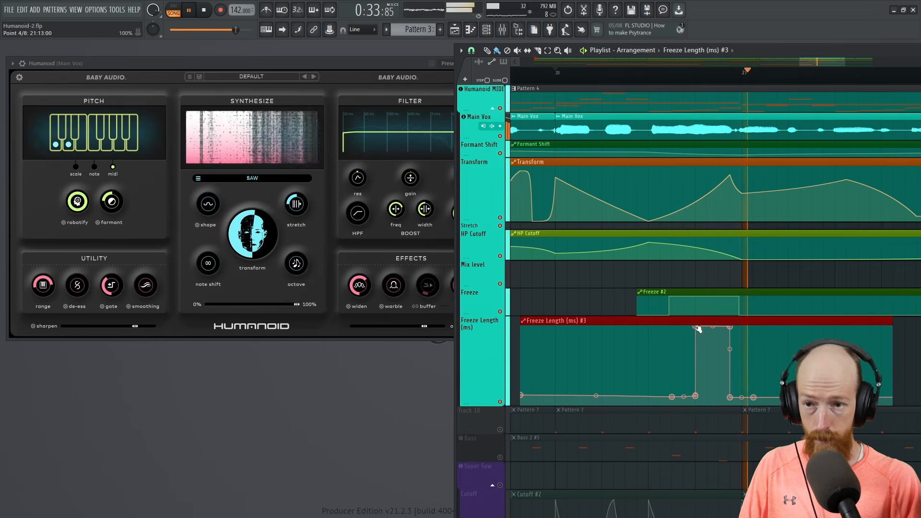
# Unsolo the Humanoid MIDI track group so all tracks play, and audition the new freeze with the full mix from bar 20.
pyautogui.scroll(-4, 674, 290)
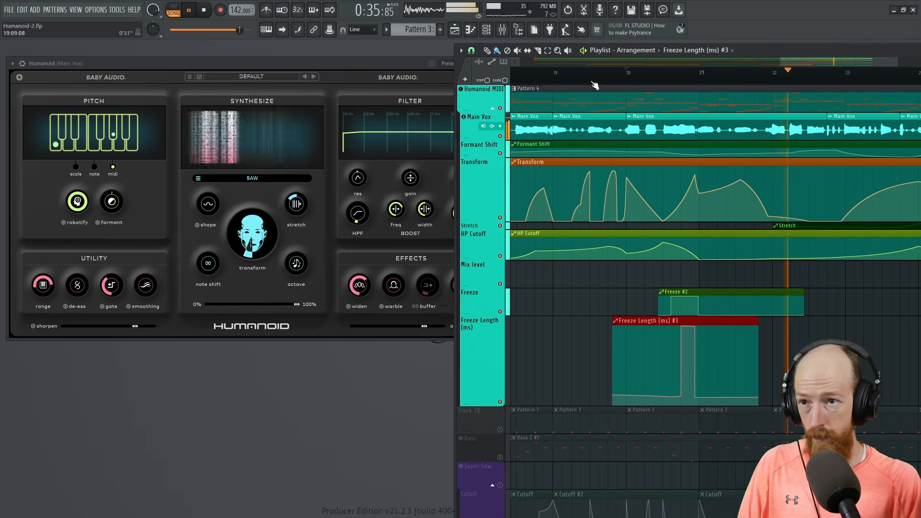
pyautogui.click(557, 79)
pyautogui.rightClick(469, 108)
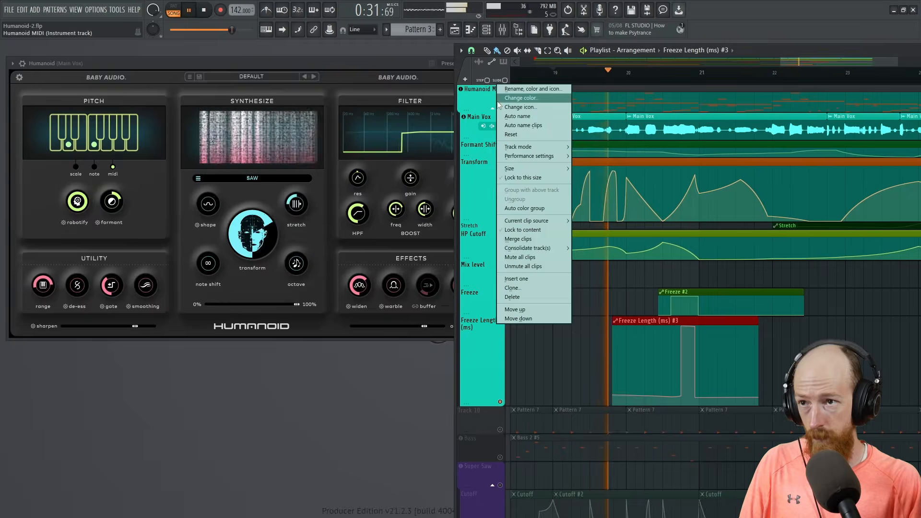
pyautogui.click(469, 109)
pyautogui.rightClick(500, 108)
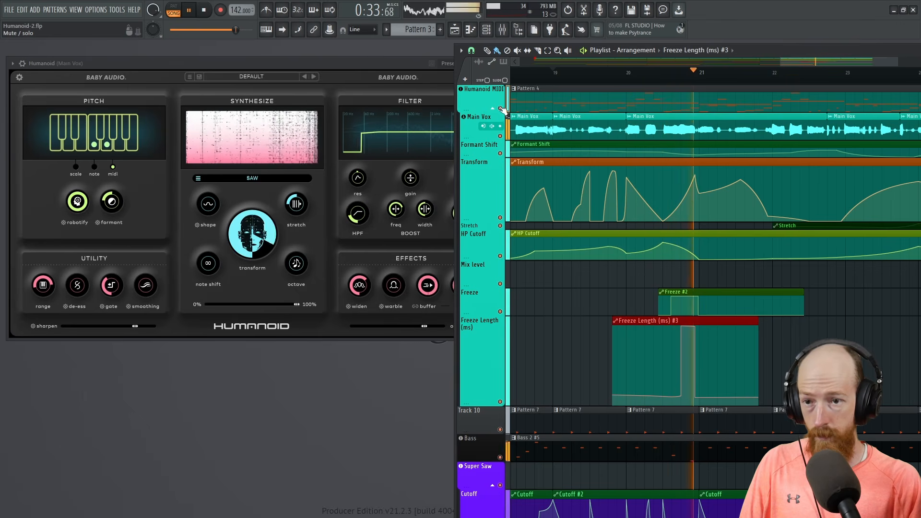
pyautogui.click(627, 74)
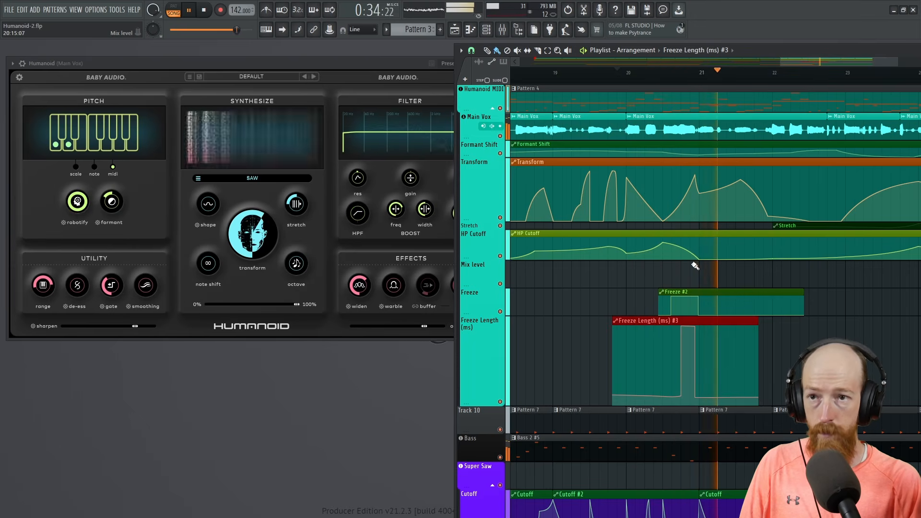
pyautogui.scroll(-1, 695, 267)
pyautogui.scroll(-2, 695, 267)
pyautogui.press('space')
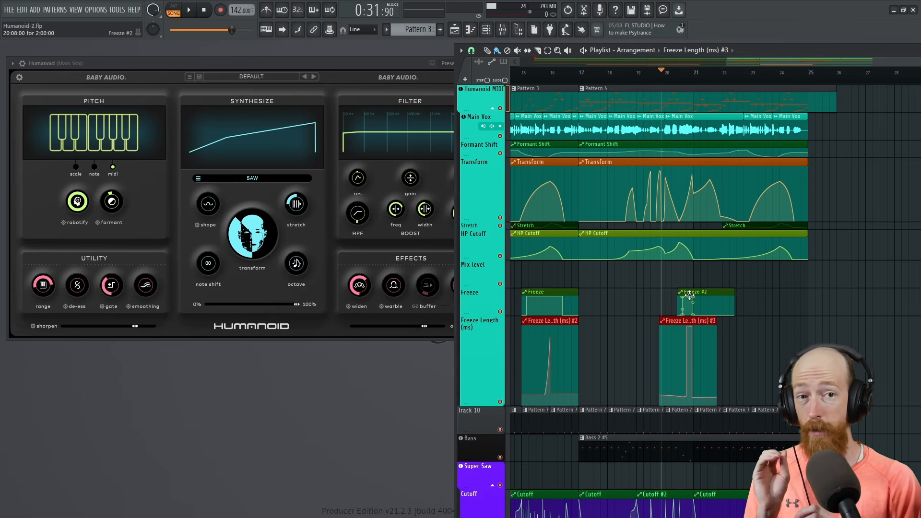
# Play the full arrangement from bar 7 through the last freeze clips with the Humanoid window in front.
pyautogui.scroll(5, 693, 290)
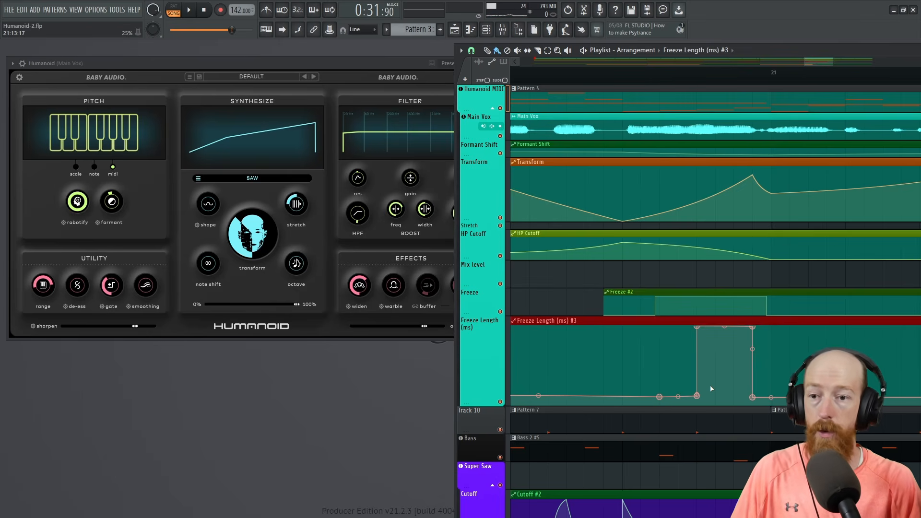
pyautogui.scroll(-6, 665, 281)
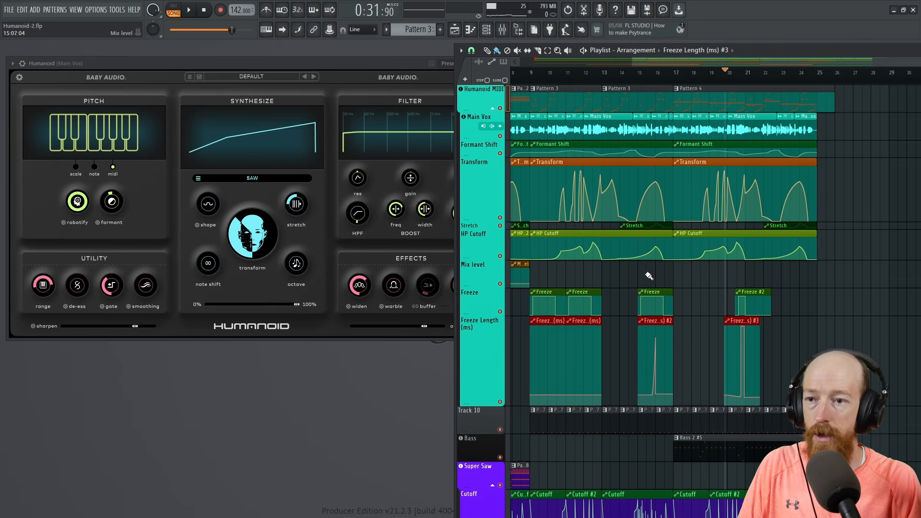
pyautogui.press('space')
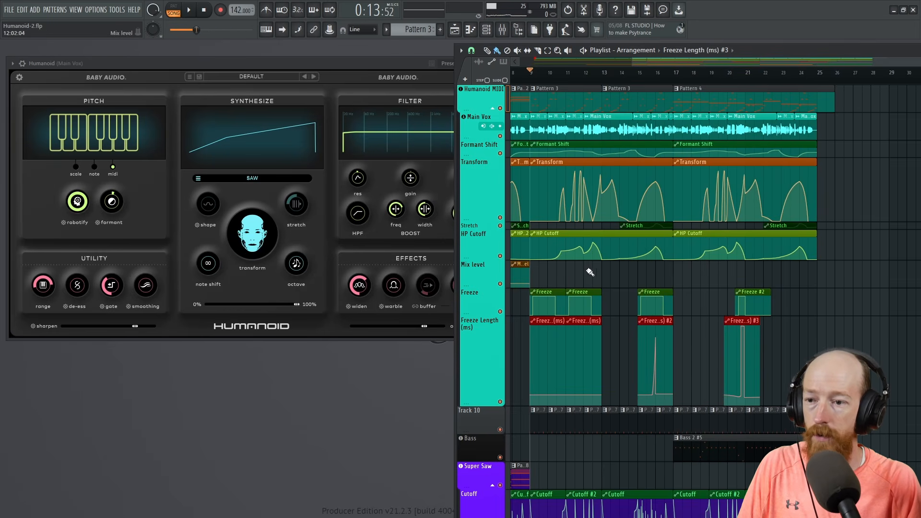
pyautogui.hscroll(-3, 598, 92)
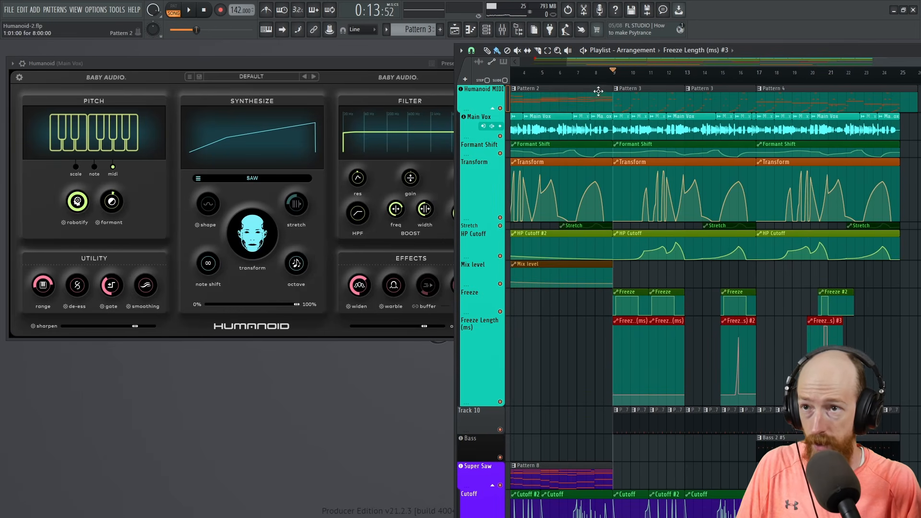
pyautogui.click(576, 71)
pyautogui.press('space')
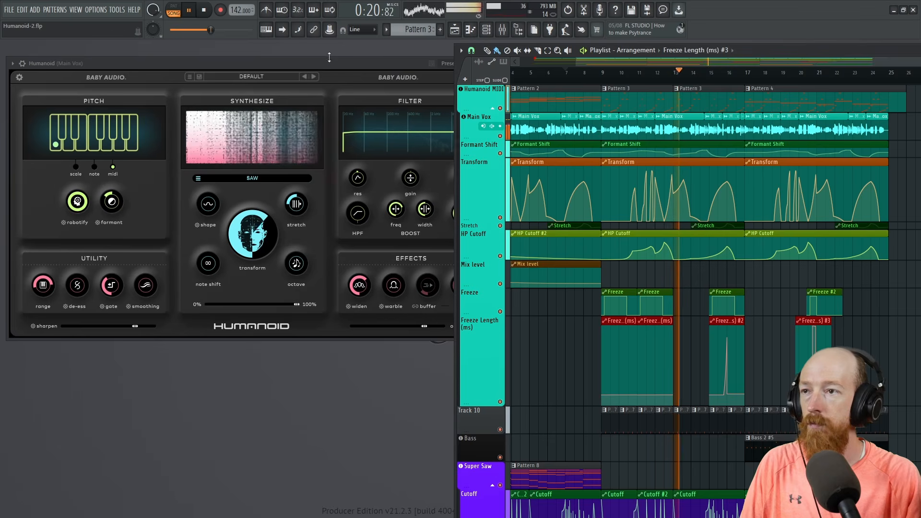
pyautogui.click(335, 68)
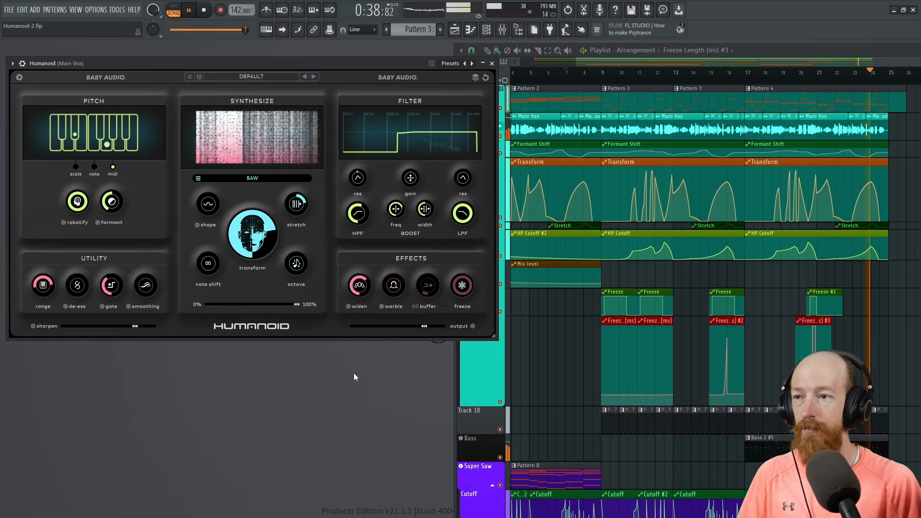
pyautogui.press('space')
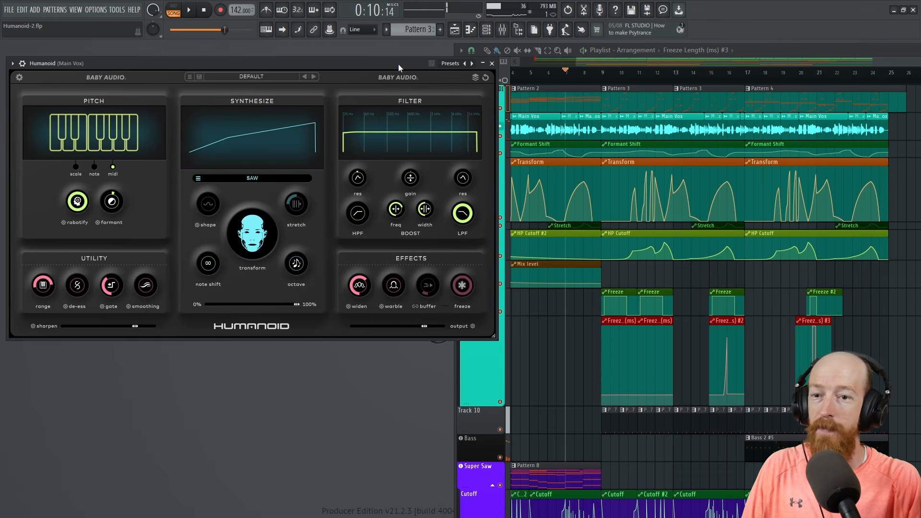
pyautogui.click(793, 311)
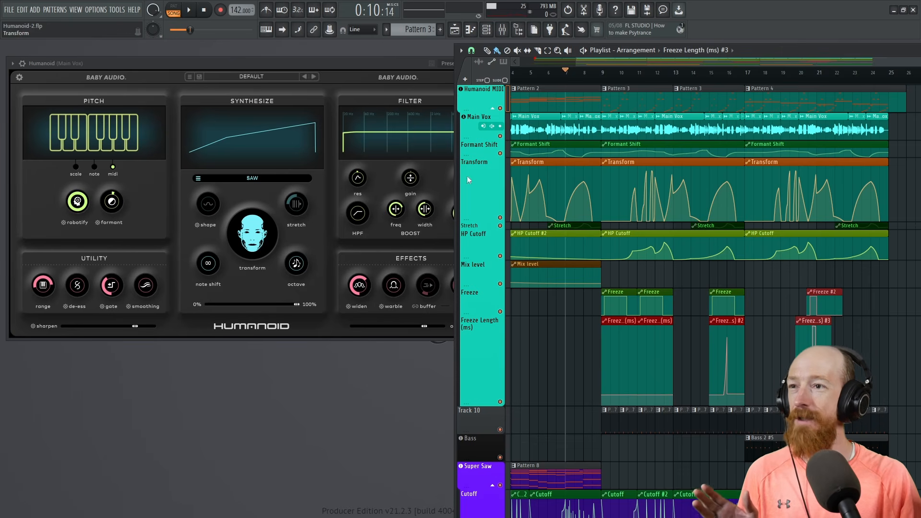
pyautogui.click(386, 69)
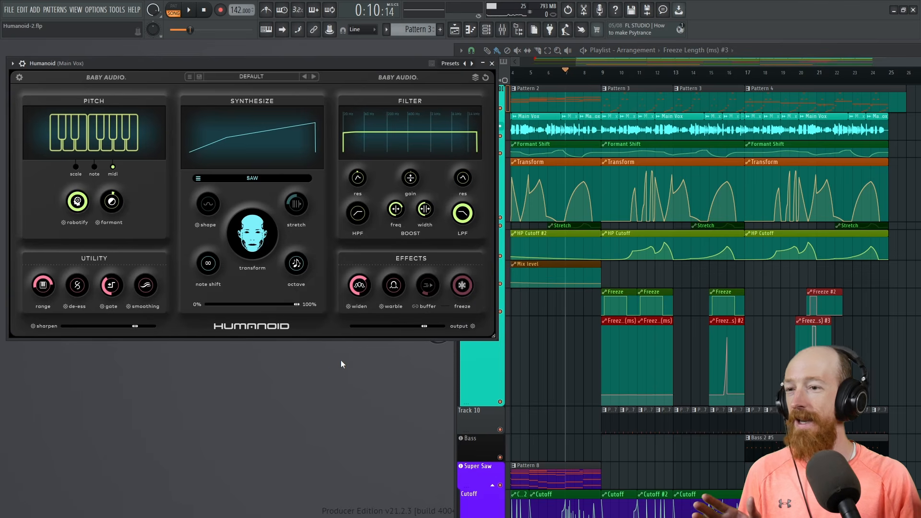